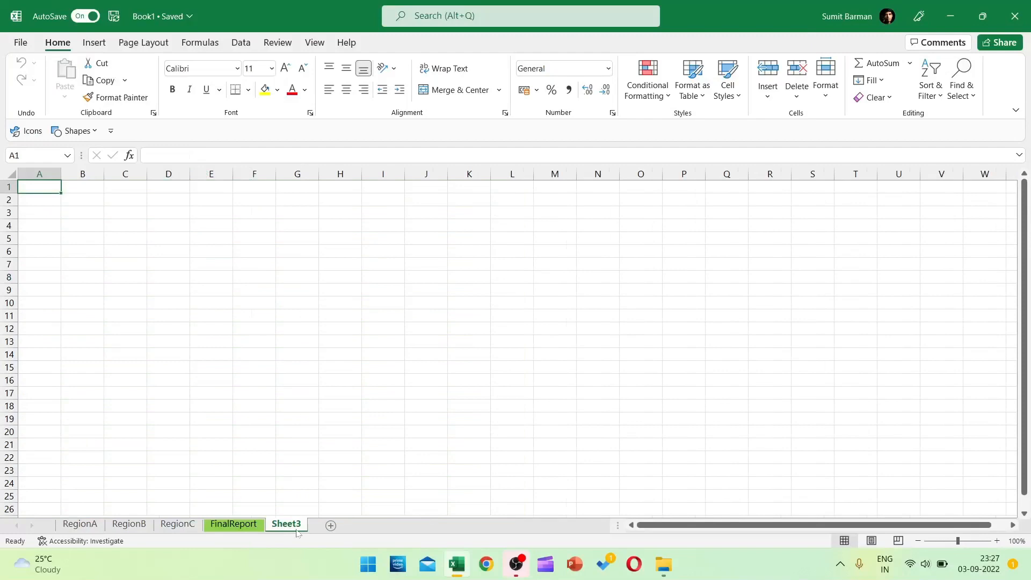
Compare the column headers of the data on the RegionA and RegionB sheets.
left_click(237, 525)
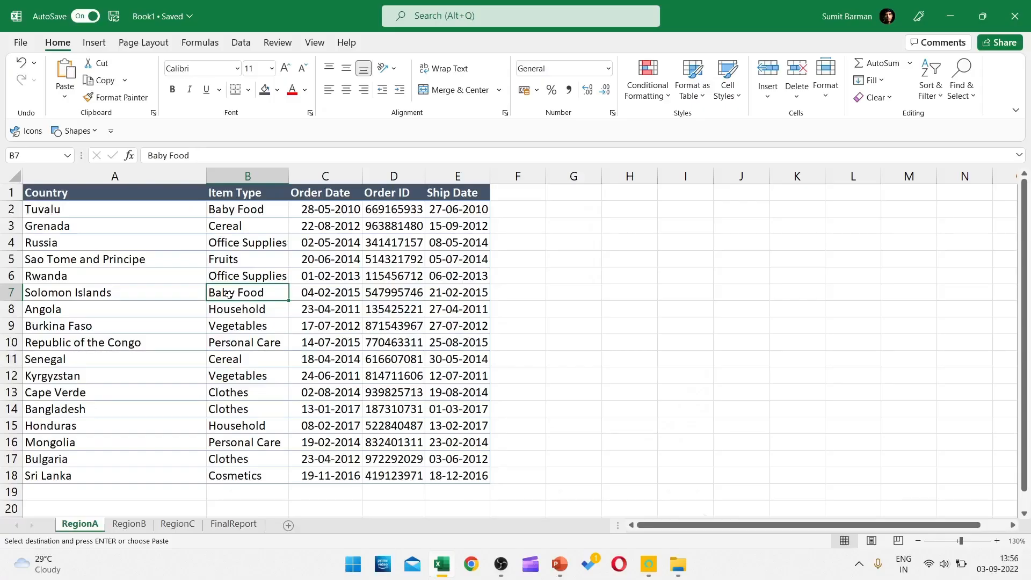
left_click(91, 191)
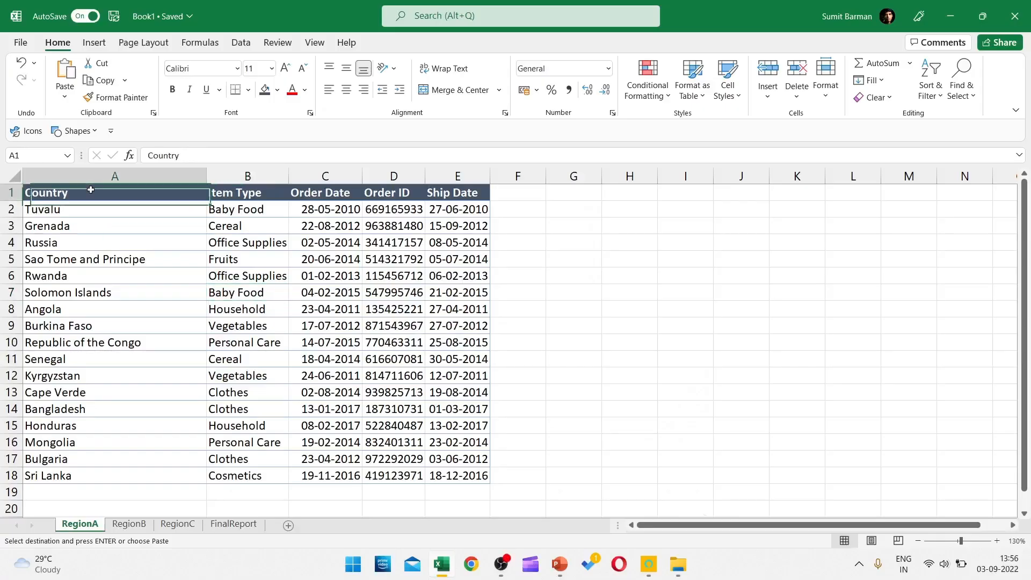
left_click(462, 192, "shift")
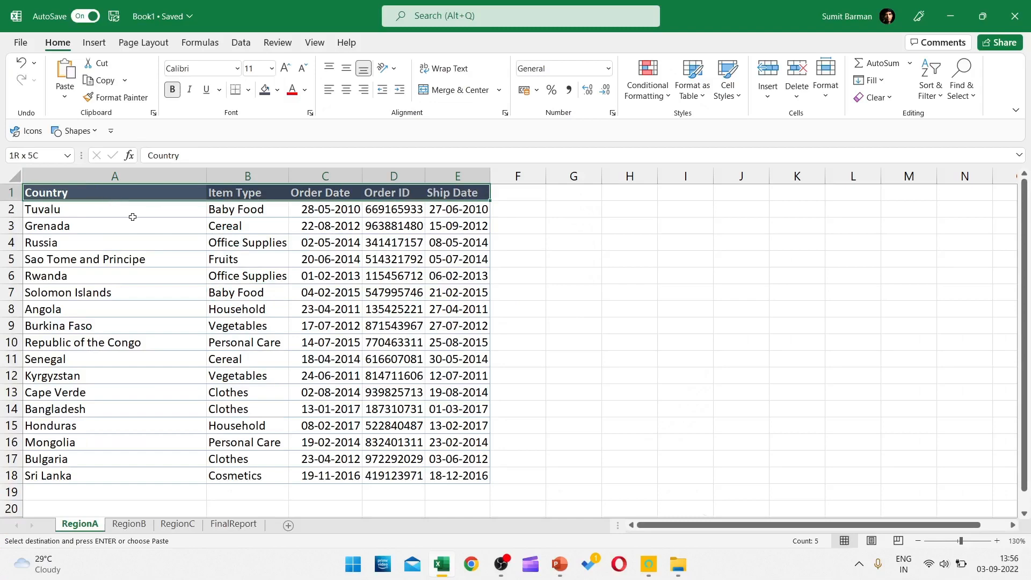
left_click(129, 524)
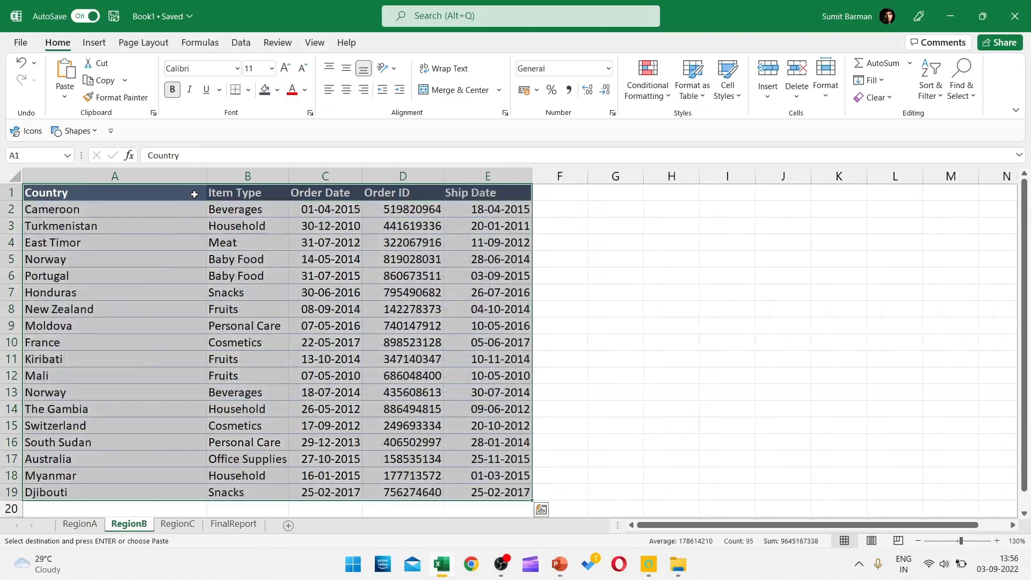
left_click(195, 194)
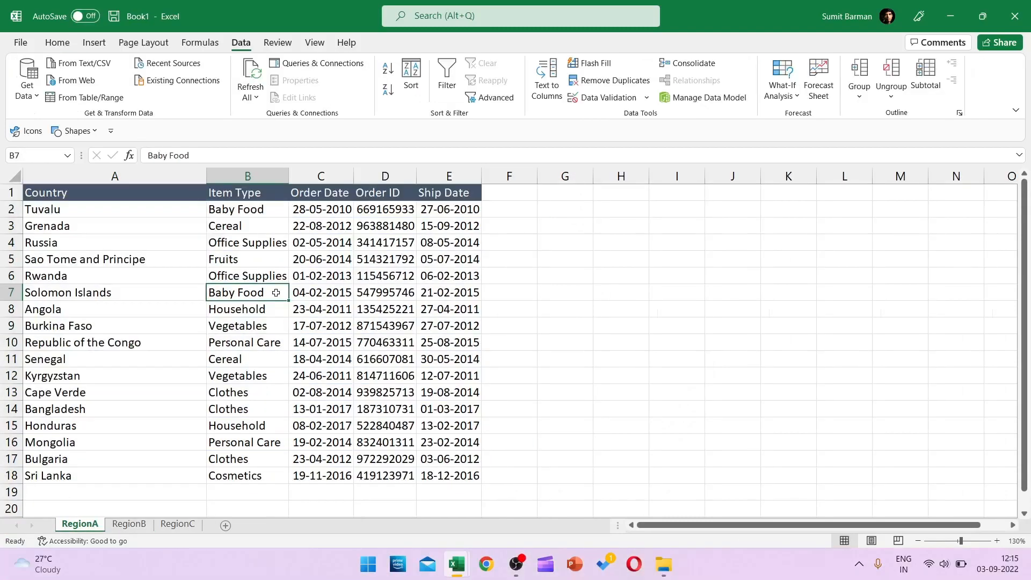
Look through the order data on the RegionA, RegionB and RegionC sheets to check that their columns match.
left_click(92, 203)
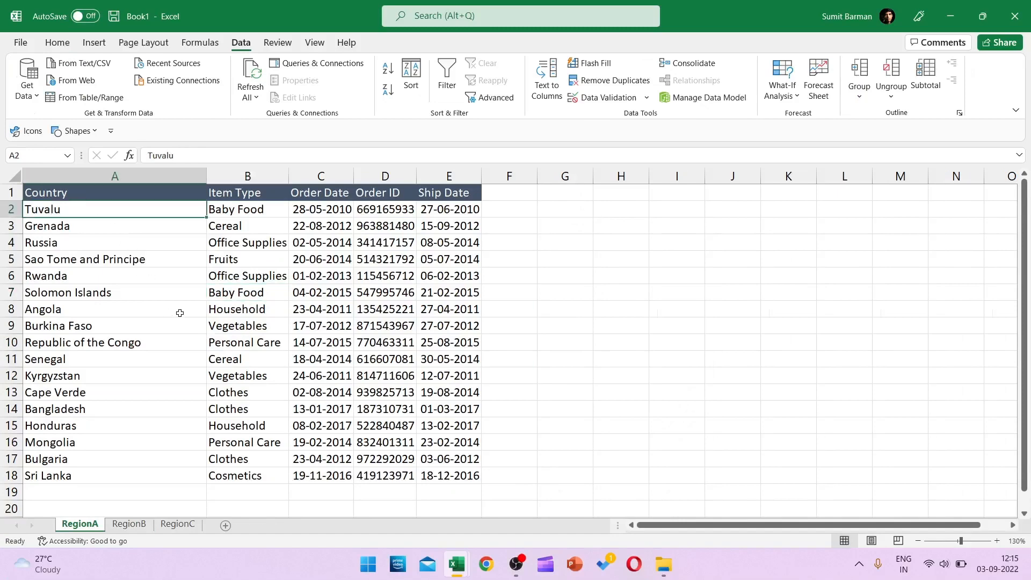
left_click(129, 524)
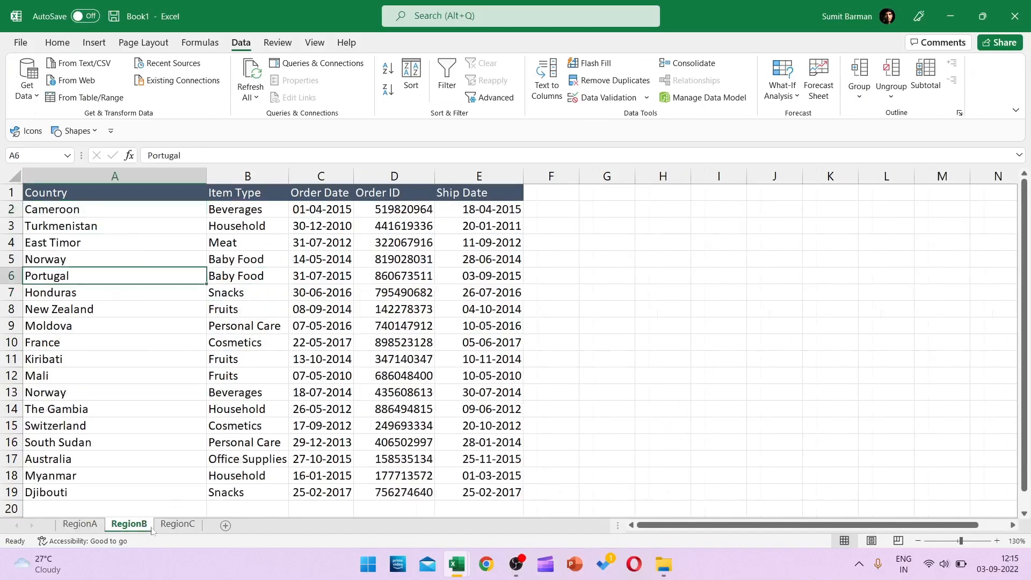
left_click(178, 524)
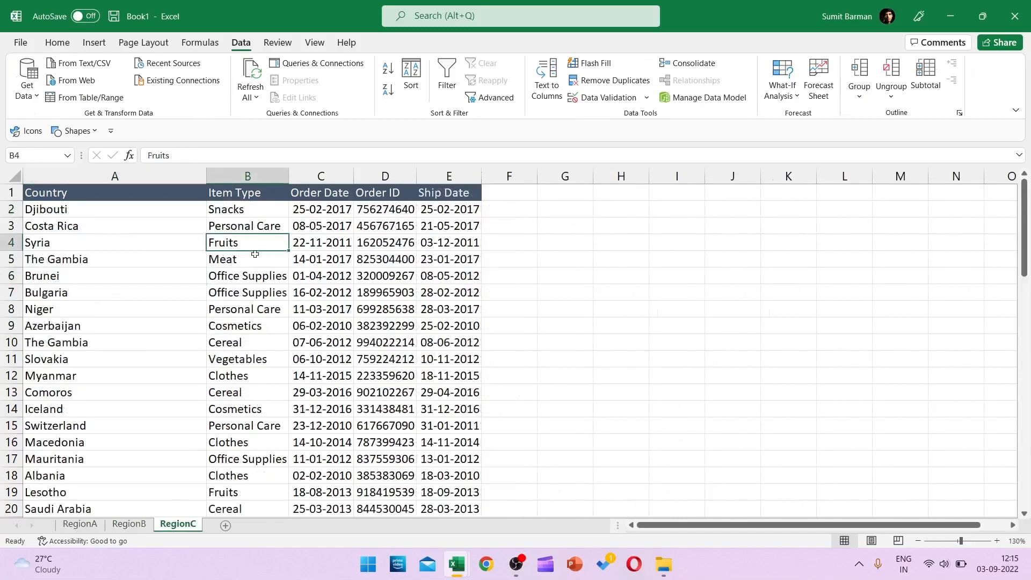
left_click(149, 200)
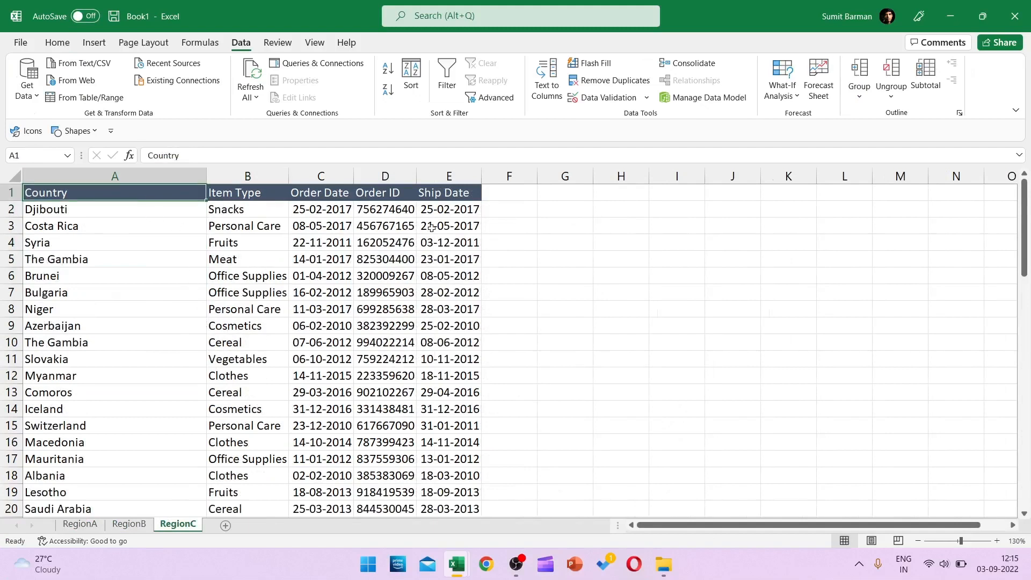
left_click(175, 276)
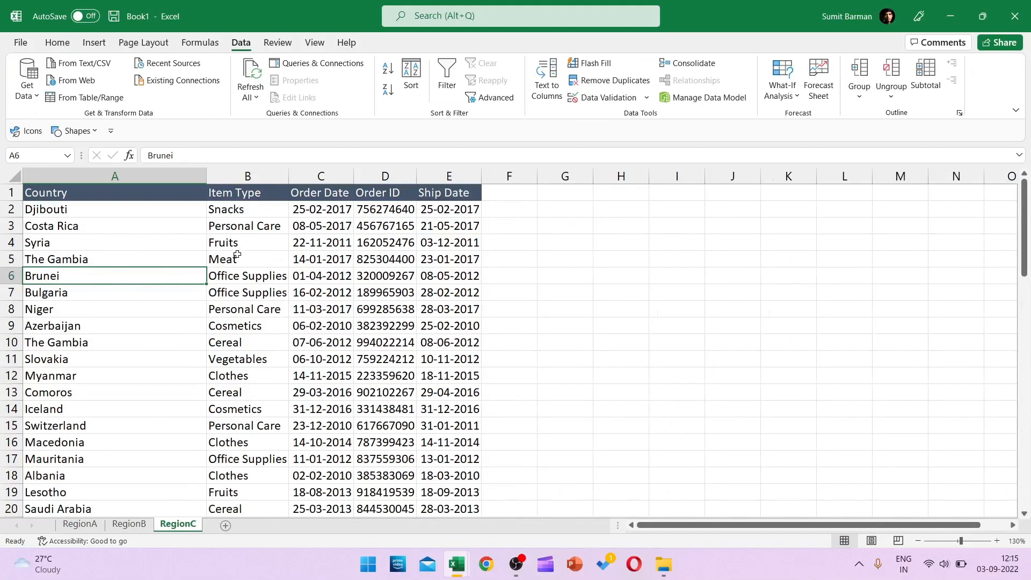
left_click(404, 260)
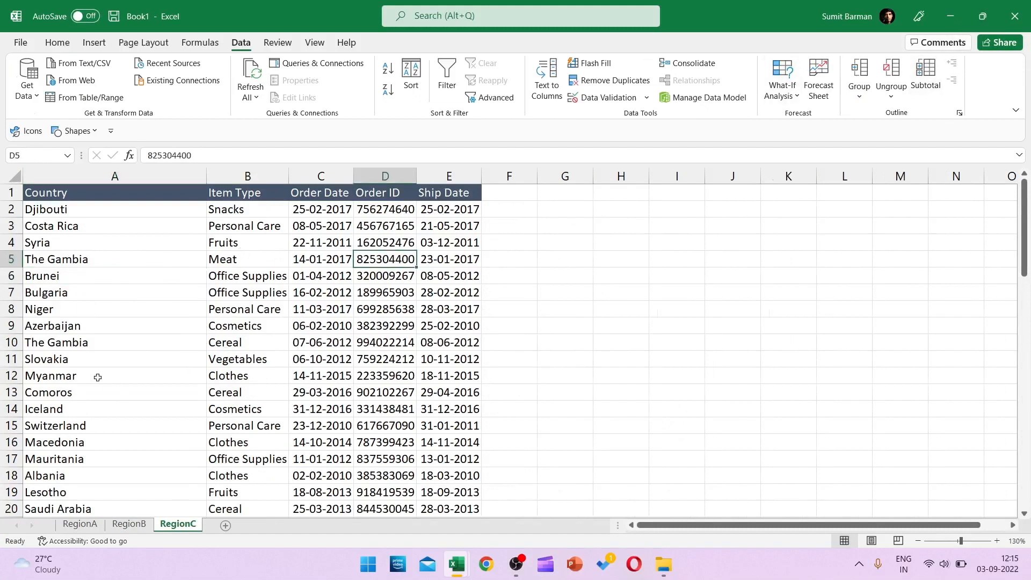
left_click(86, 262)
left_click(79, 524)
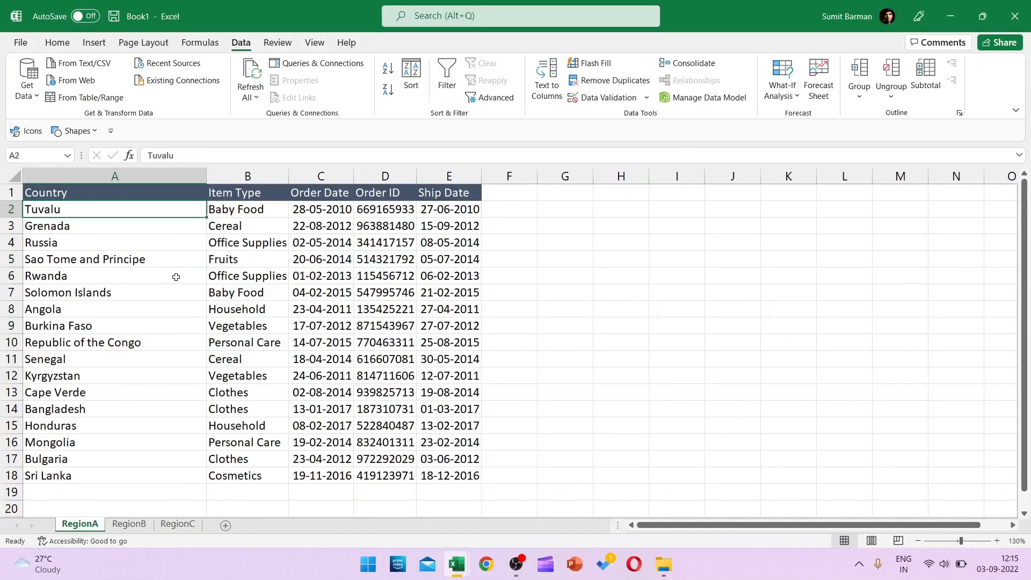
Convert the RegionA sheet's data range A1:E18 into a table with headers and name it RegionA.
left_click(116, 260)
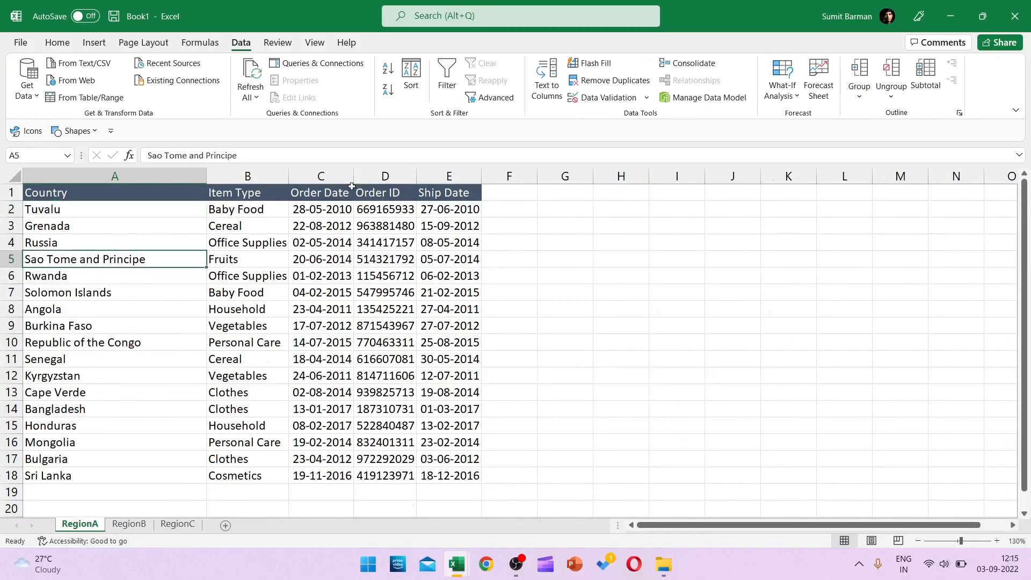
left_click(94, 43)
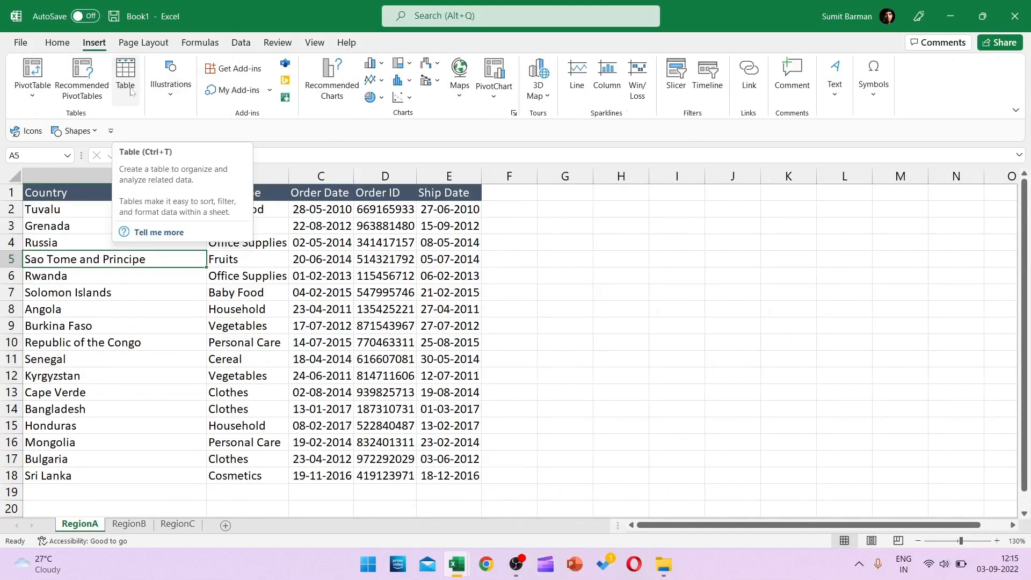
left_click(178, 312)
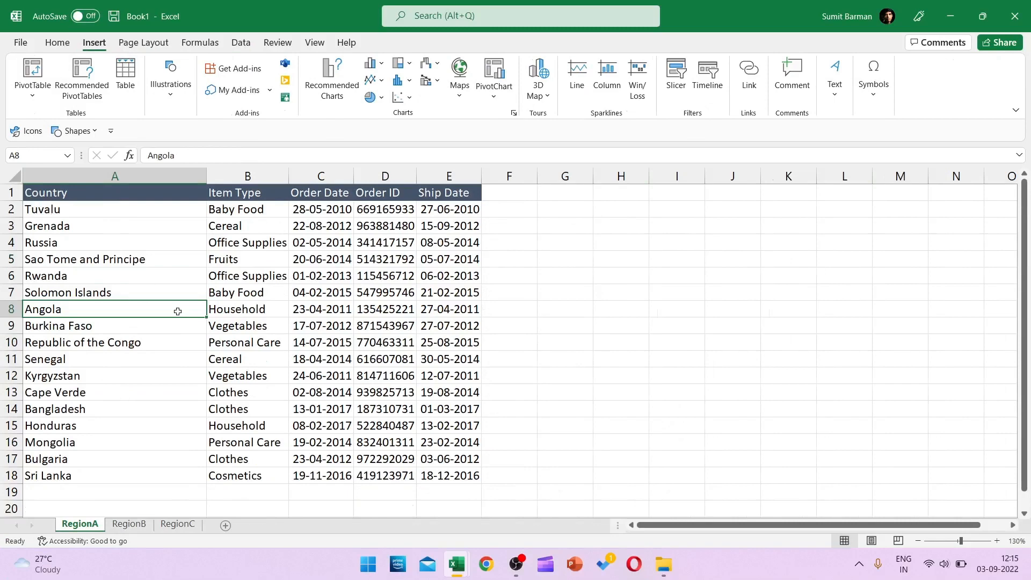
key("ctrl+t")
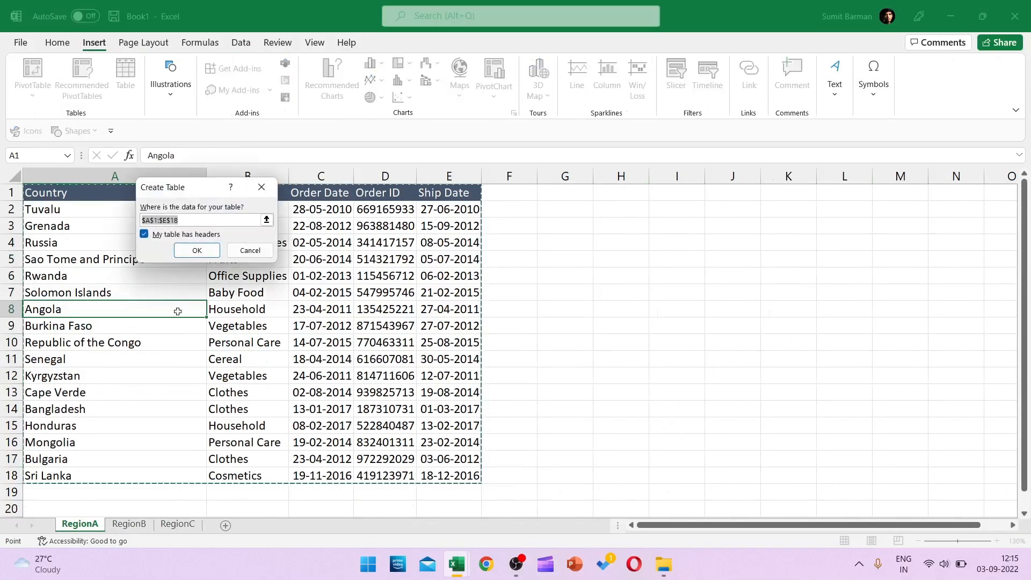
key("Return")
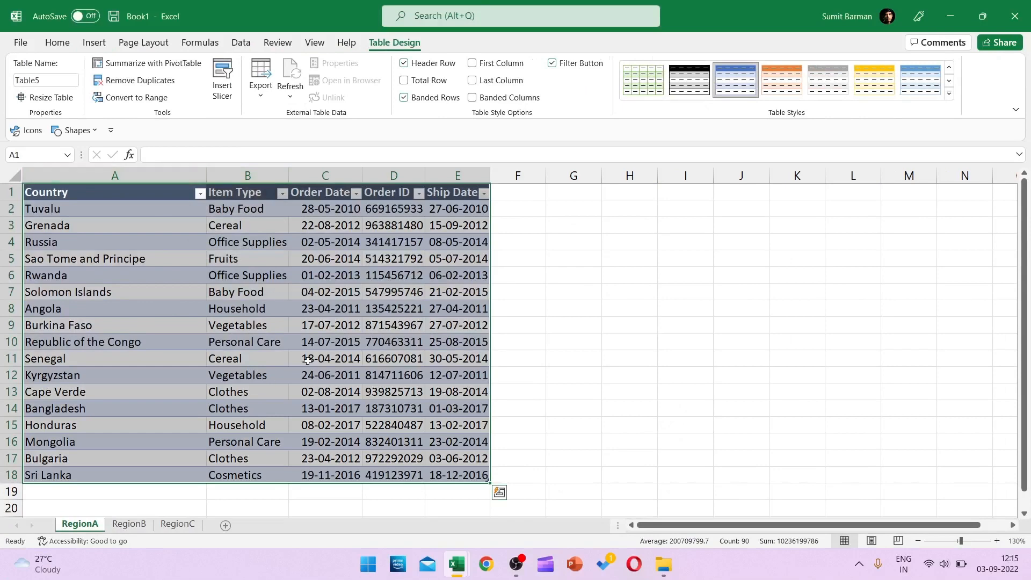
left_click(47, 80)
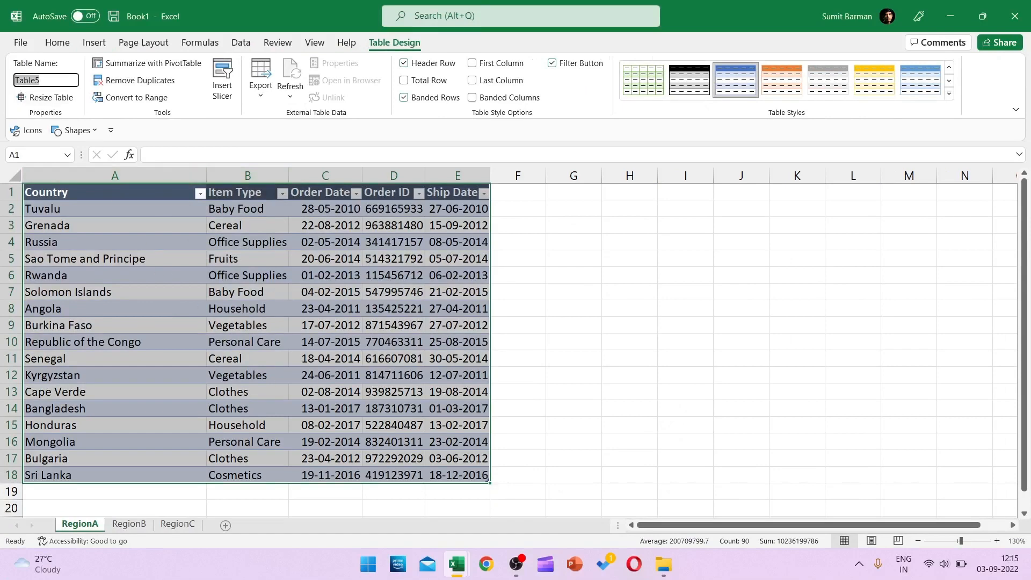
key("super+v")
left_click(122, 213)
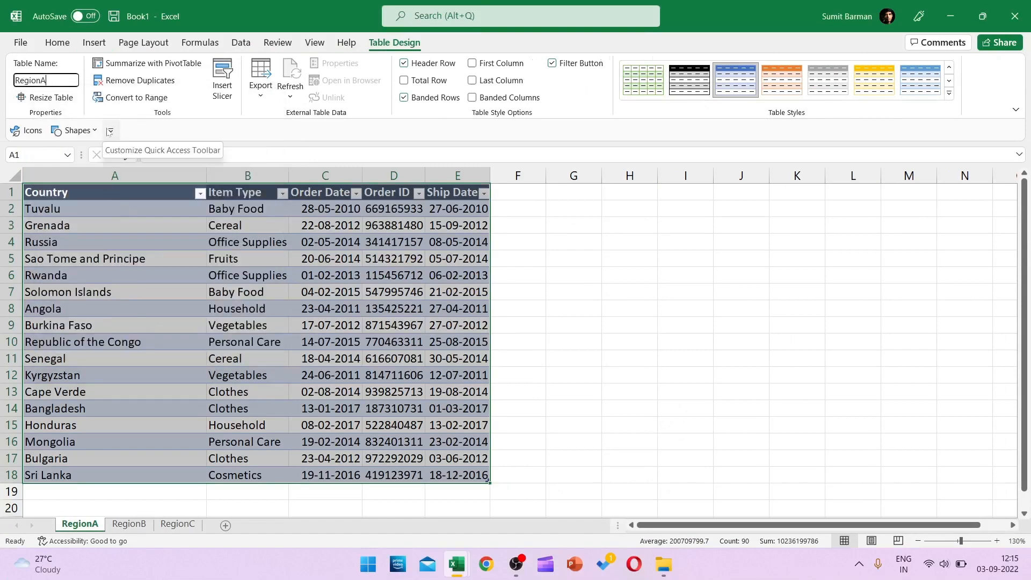
Convert the RegionB sheet's data range A1:E19 into a table with headers and name it RegionB.
left_click(129, 523)
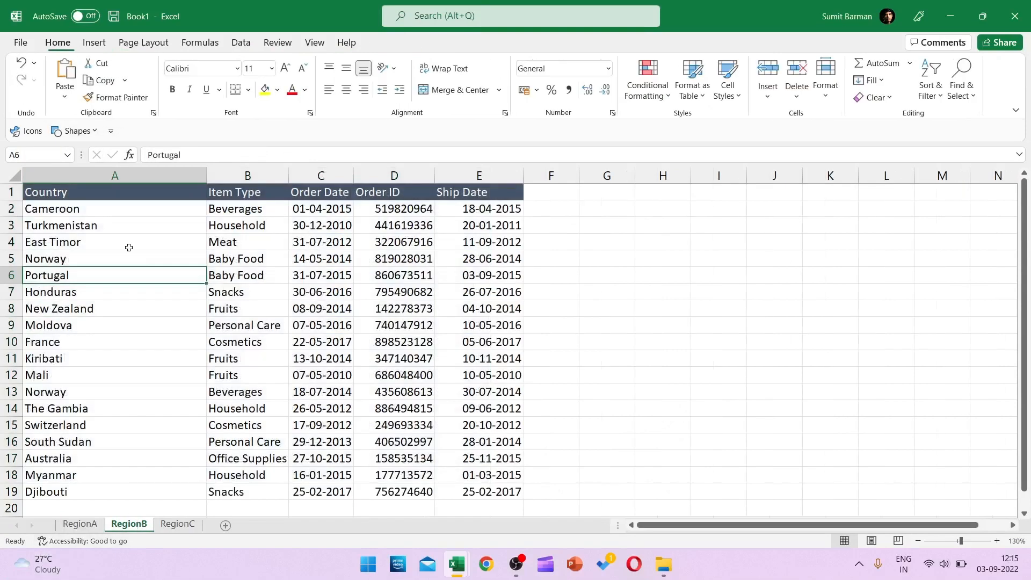
left_click(129, 247)
type("t")
key("Escape")
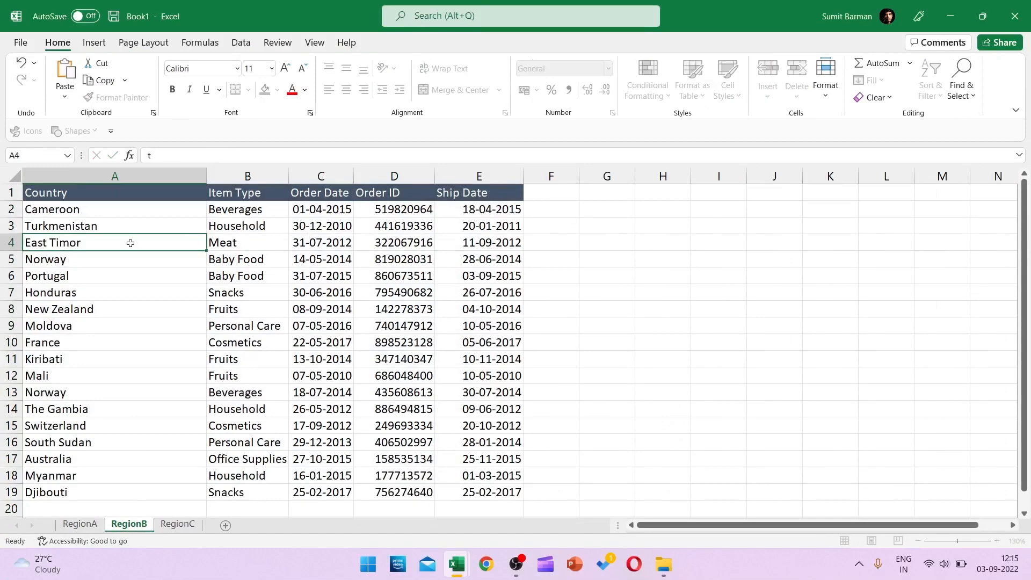
key("ctrl+t")
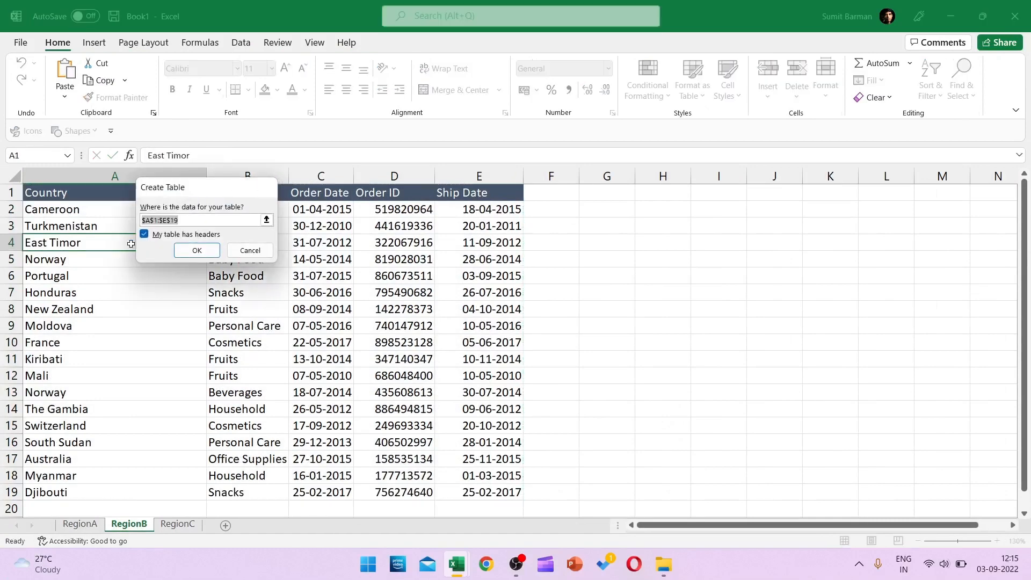
key("Return")
type("RegionA")
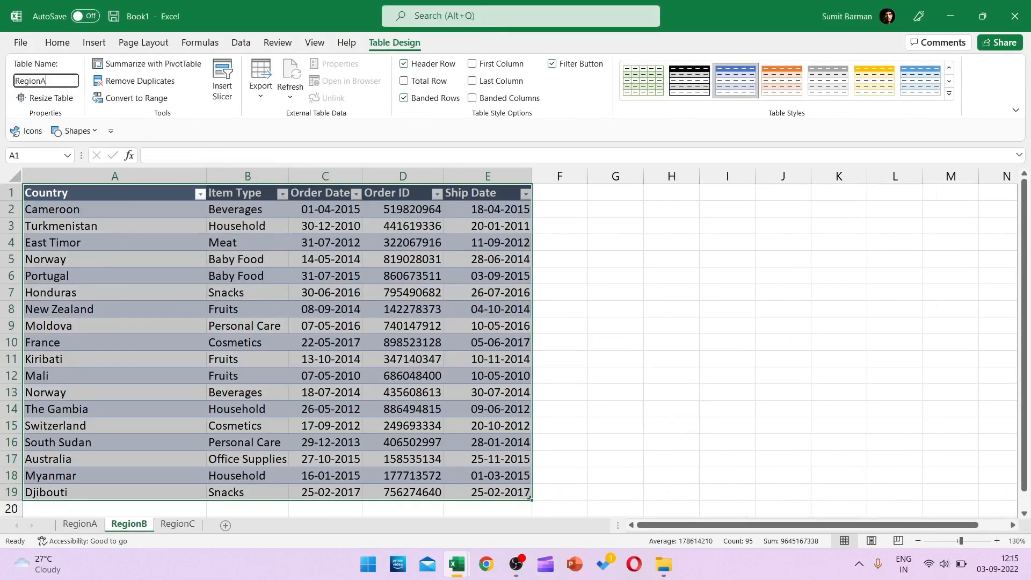
key("BackSpace")
type("B")
key("Return")
type("\\")
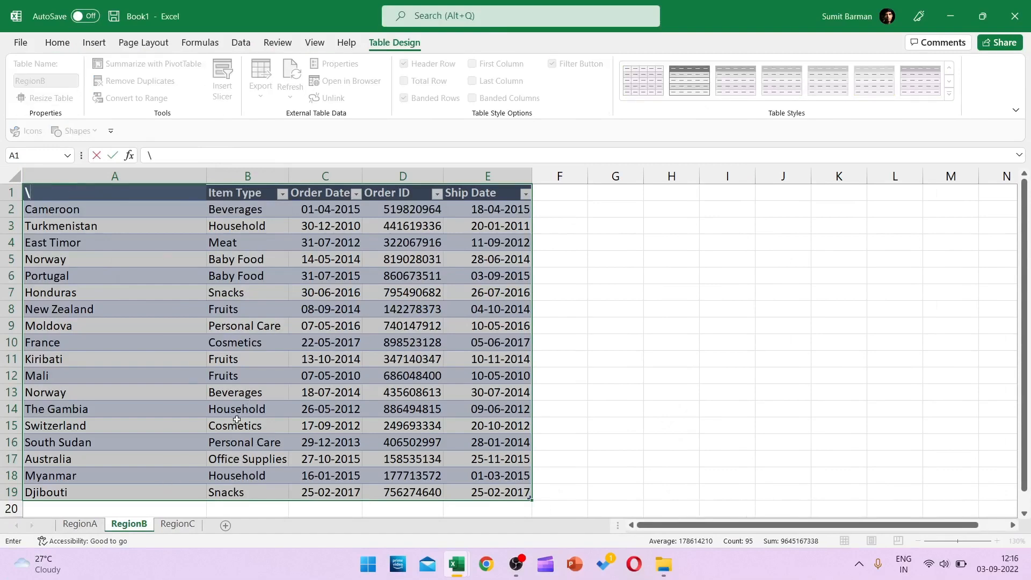
Convert the RegionC sheet's data range A1:E20 into a table with headers and name it RegionC.
left_click(178, 523)
left_click(204, 277)
key("ctrl+t")
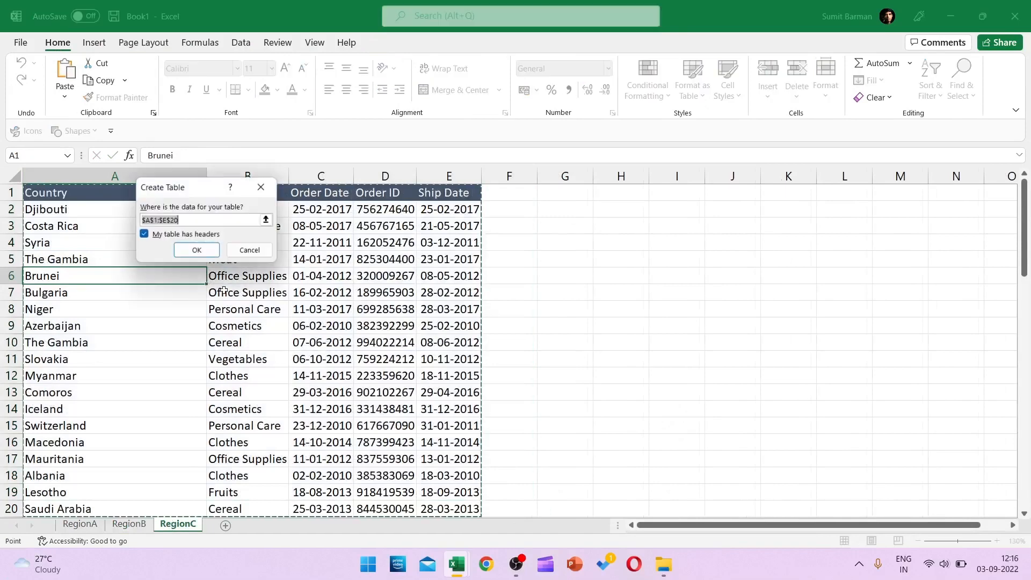
key("Return")
left_click(54, 80)
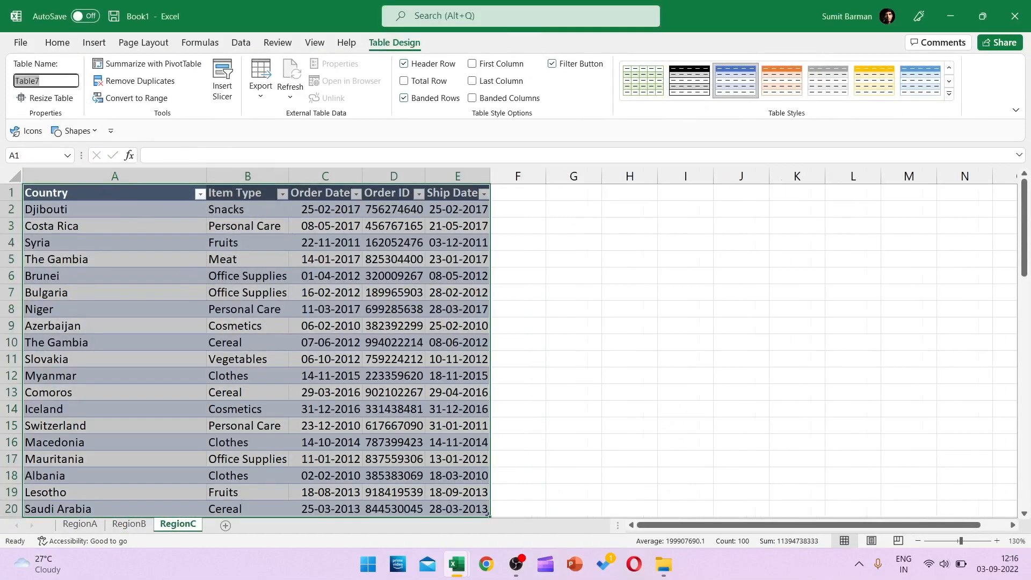
type("Re")
key("BackSpace")
type("RegionC")
key("Return")
left_click(171, 262)
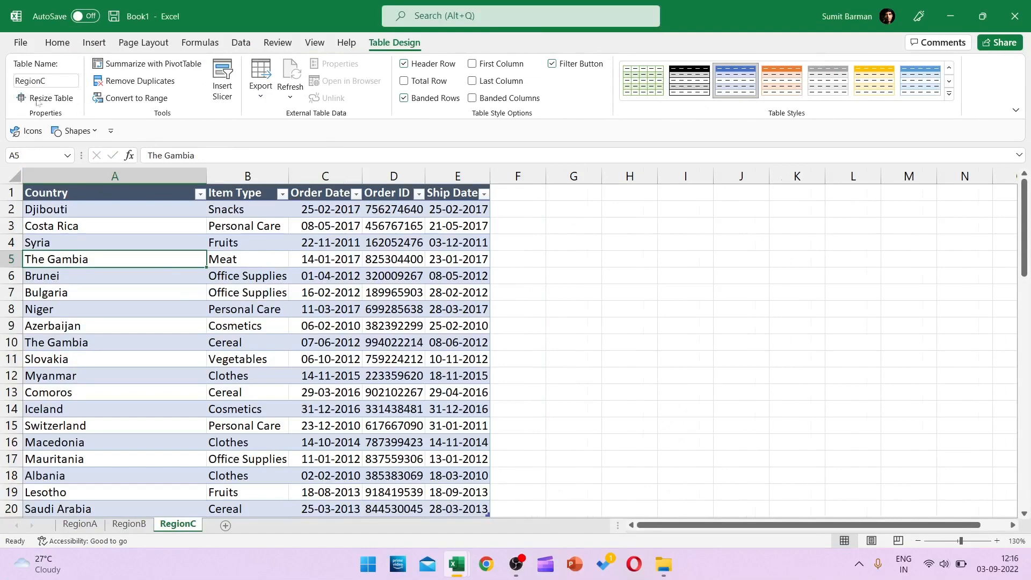
Create a blank query from the other data sources to open it in the Power Query Editor.
left_click(58, 45)
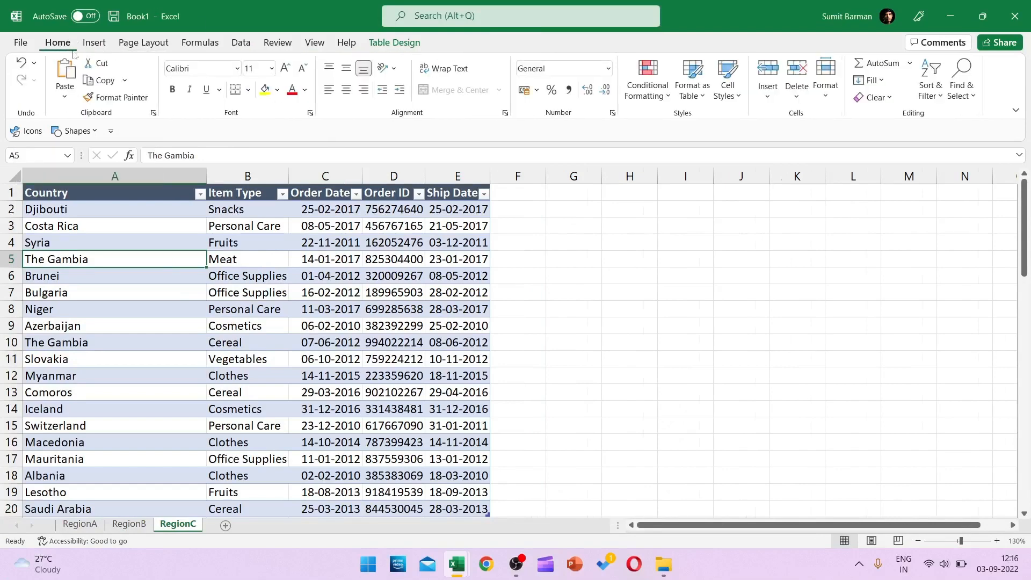
left_click(241, 43)
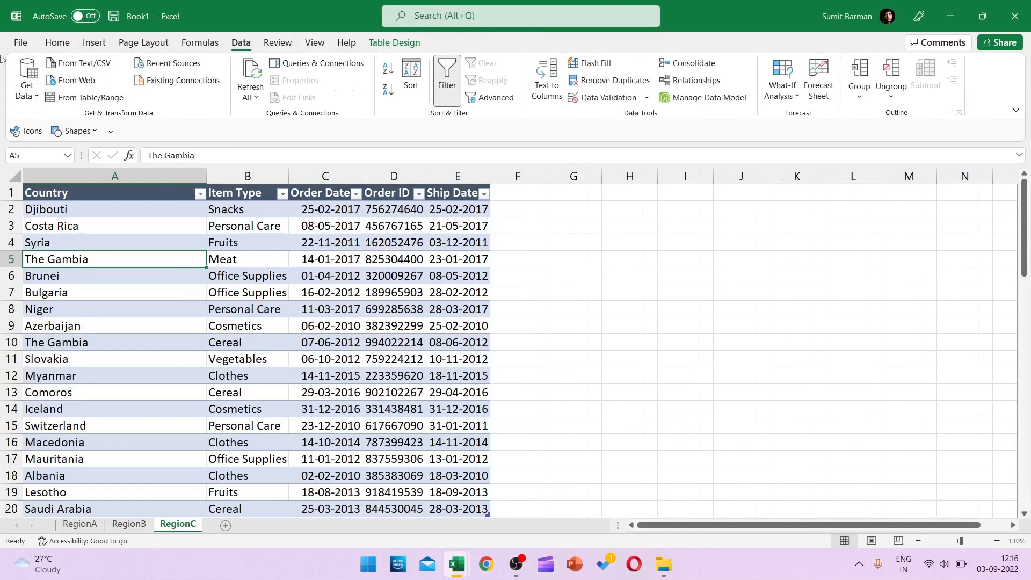
left_click(33, 99)
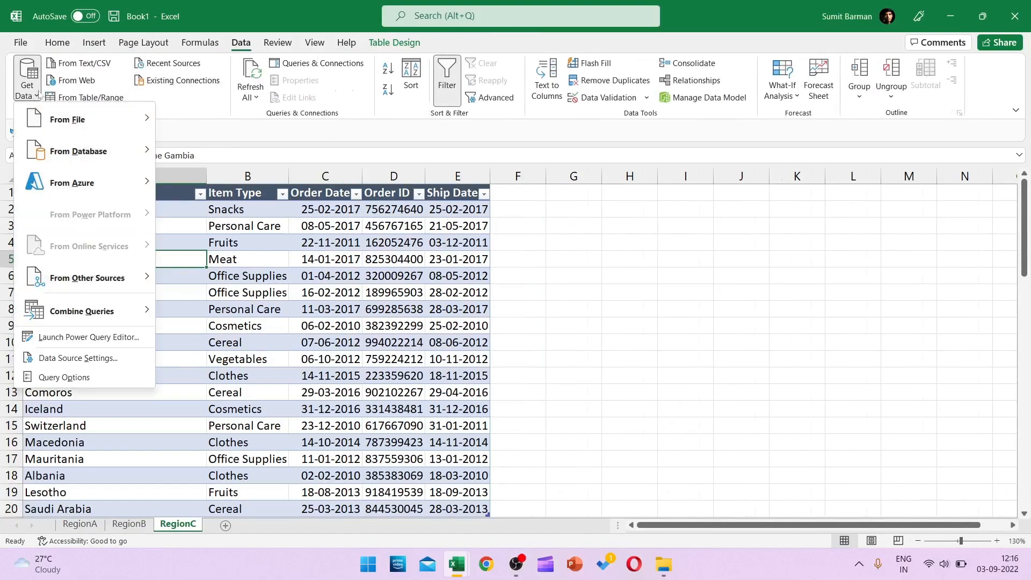
left_click(37, 98)
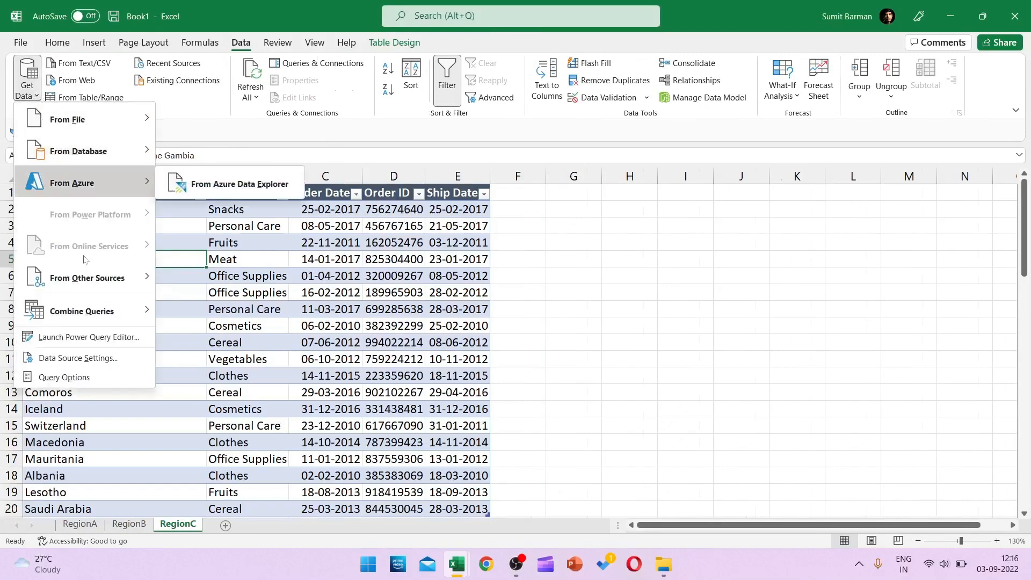
mouse_move(98, 280)
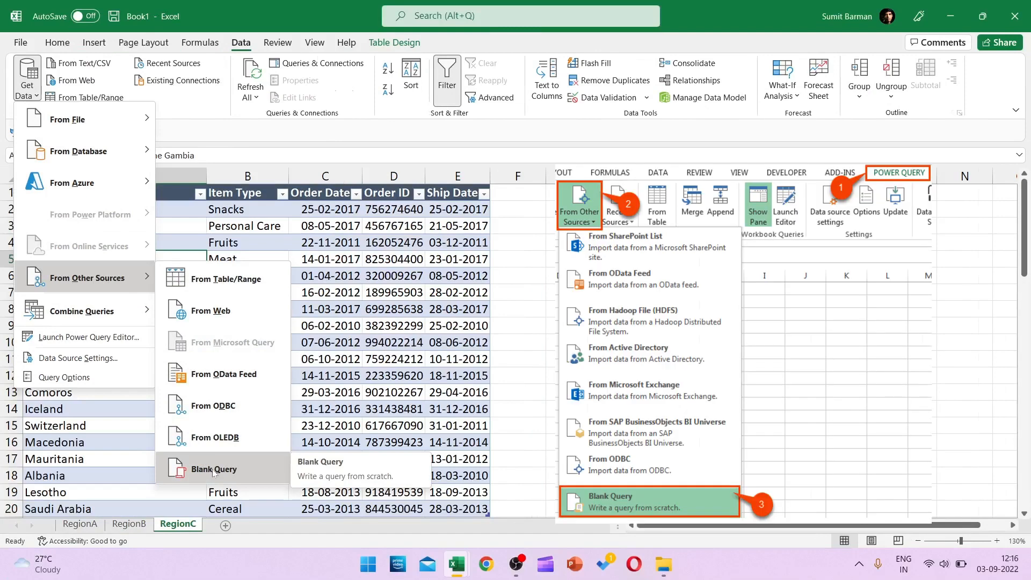
left_click(214, 470)
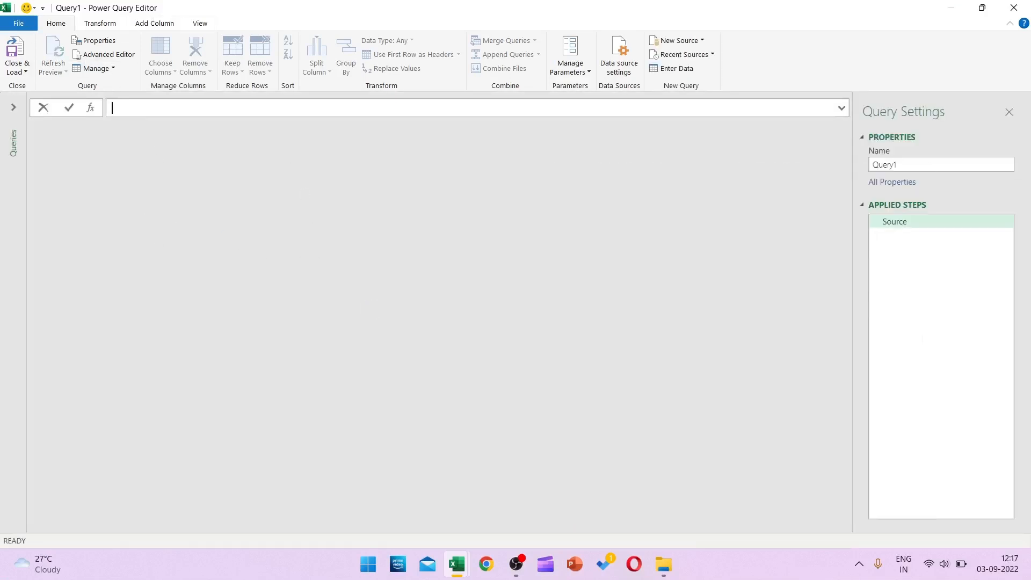
Enter the formula =Excel.CurrentWorkbook() as the blank query's source to list the workbook's tables.
left_click(131, 107)
type("excel")
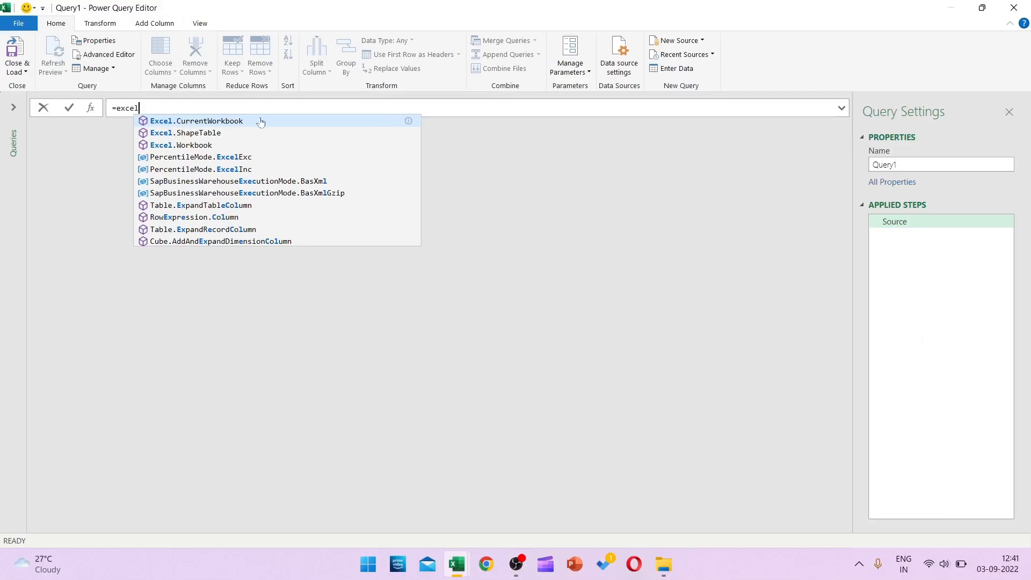
left_click(226, 123)
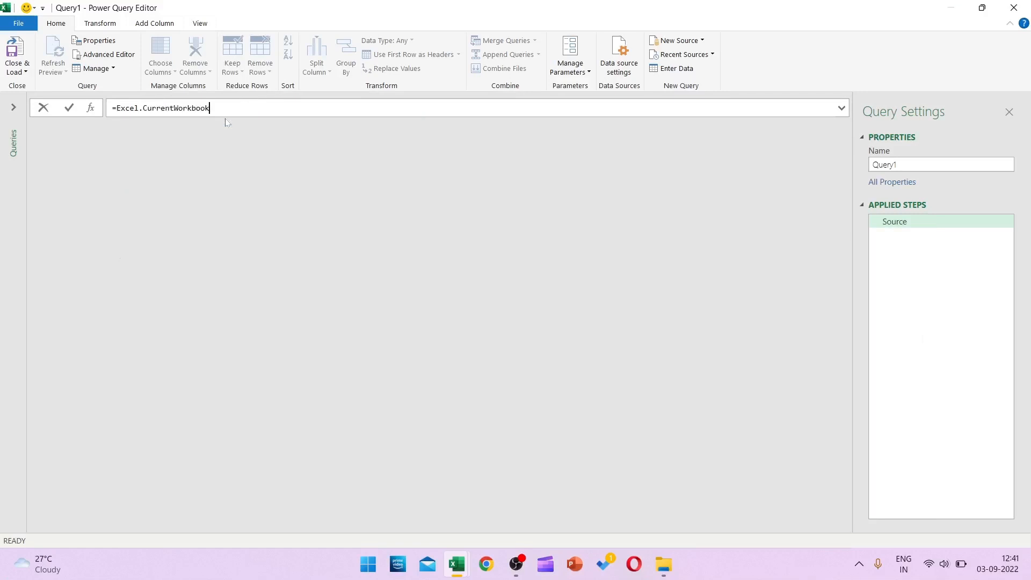
type(")()")
key("BackSpace")
key("Return")
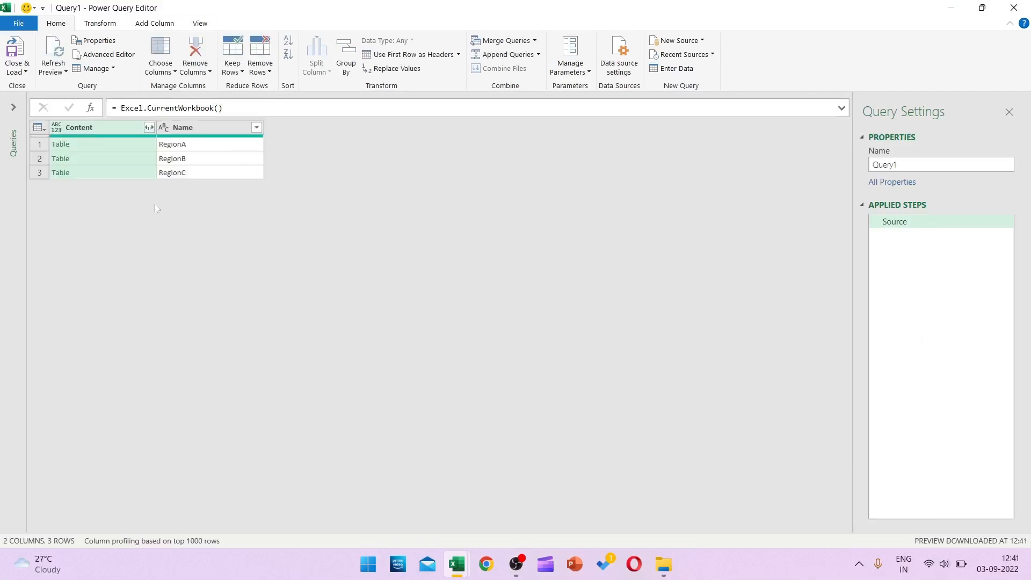
left_click(222, 108)
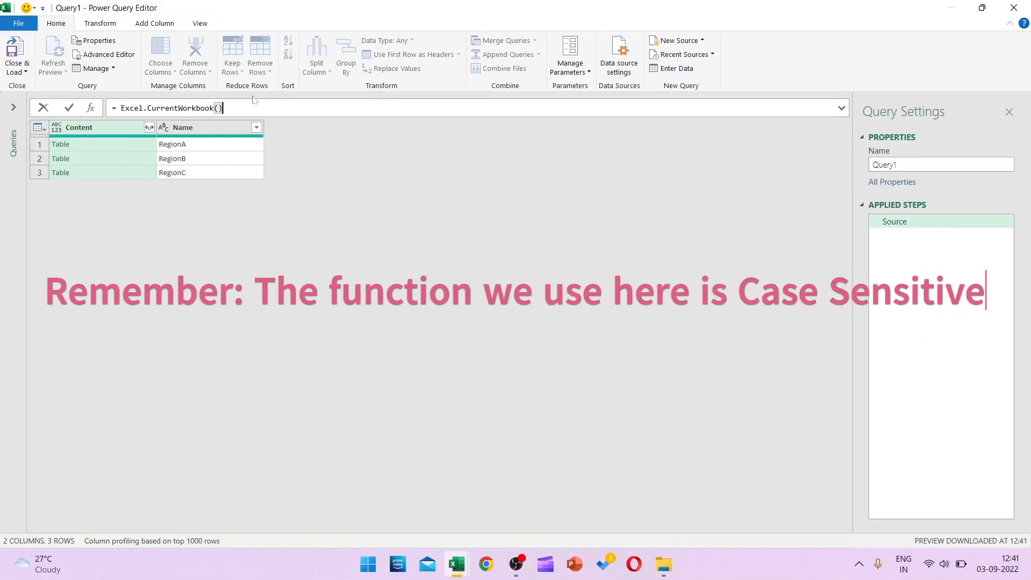
left_click(207, 133)
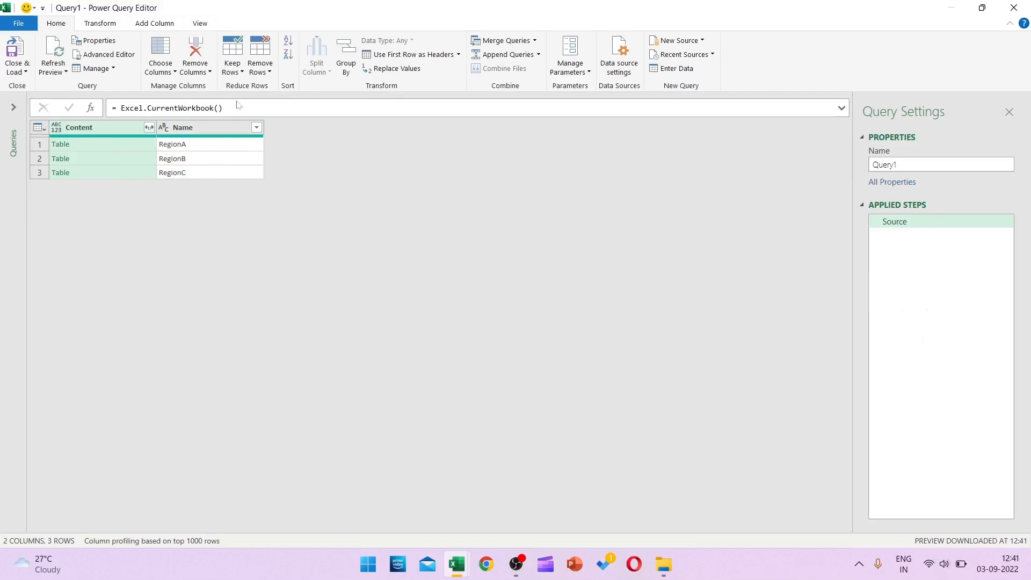
Rename the query to FinalReport and copy that name.
left_click(152, 159)
left_click(189, 161)
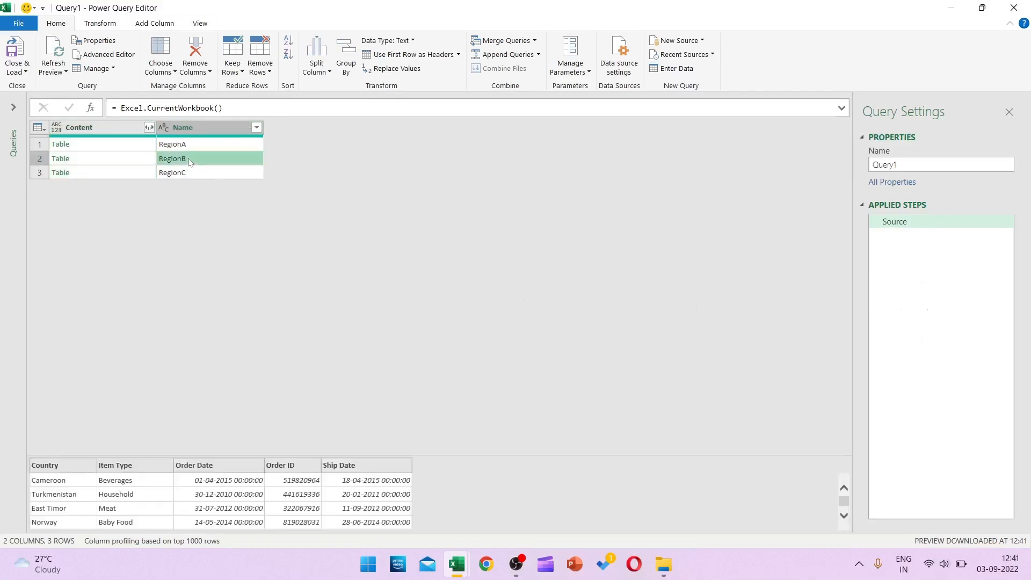
left_click(897, 165)
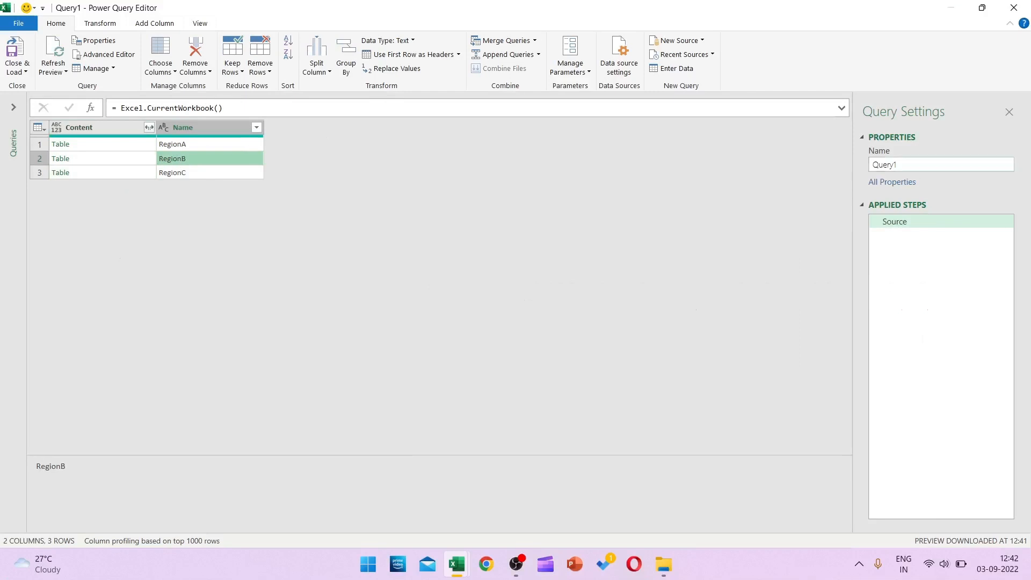
key("BackSpace")
key("BackSpace")
key("BackSpace")
key("BackSpace")
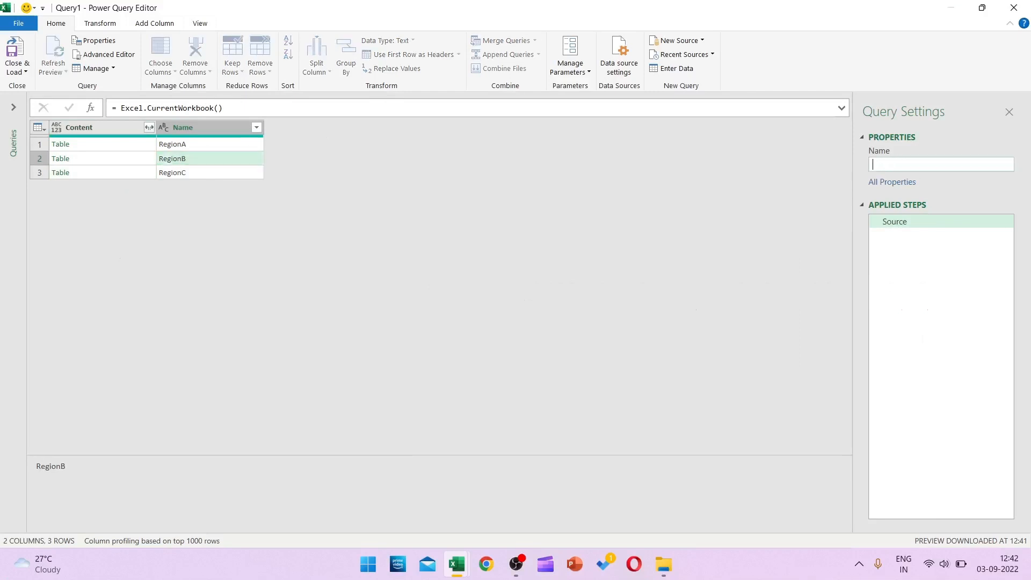
type("FinalReport")
key("ctrl+a")
key("ctrl+c")
key("Return")
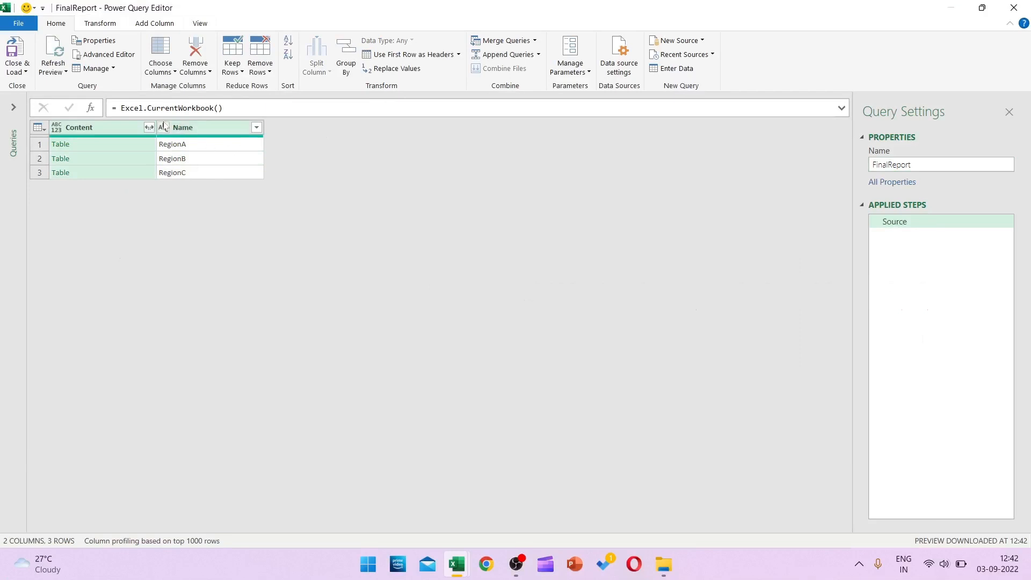
Filter the Name column with a text filter that keeps only rows that do not equal FinalReport.
left_click(221, 157)
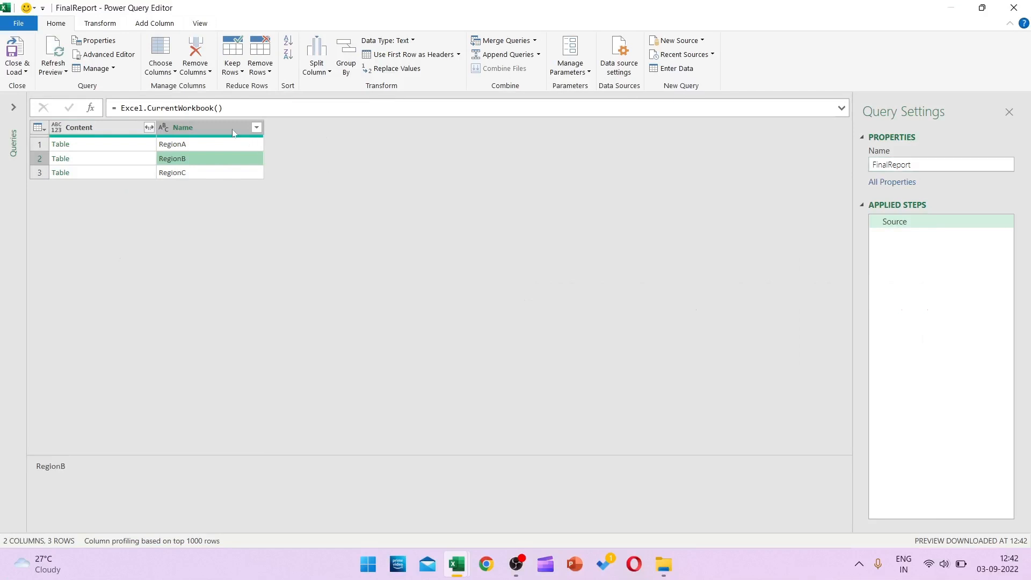
left_click(224, 108)
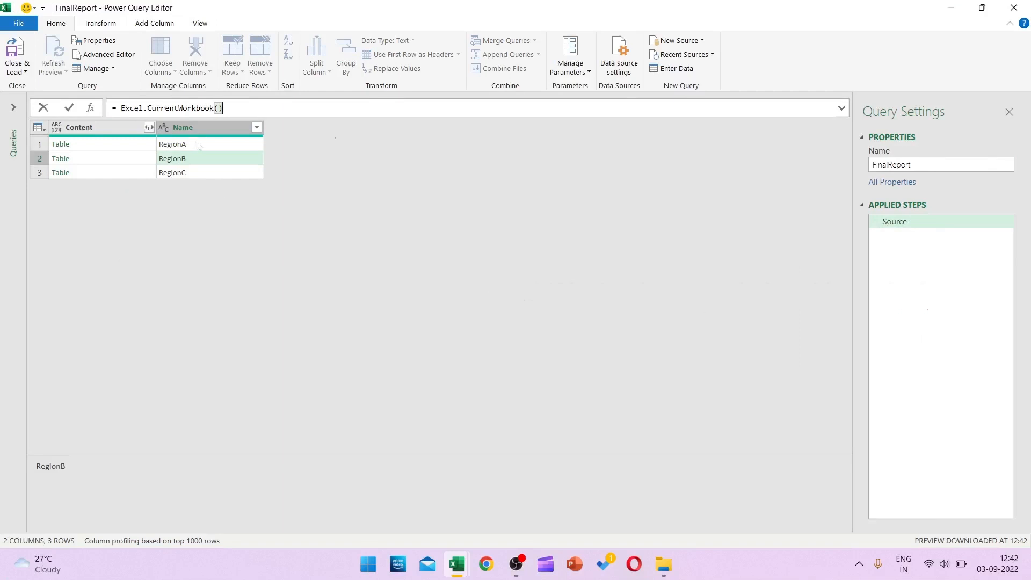
left_click(257, 131)
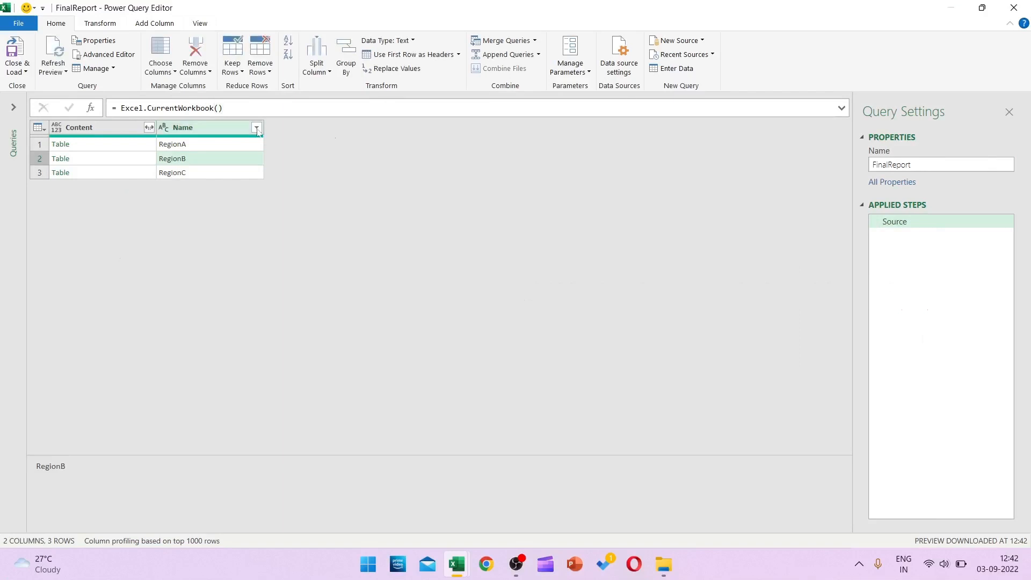
left_click(257, 128)
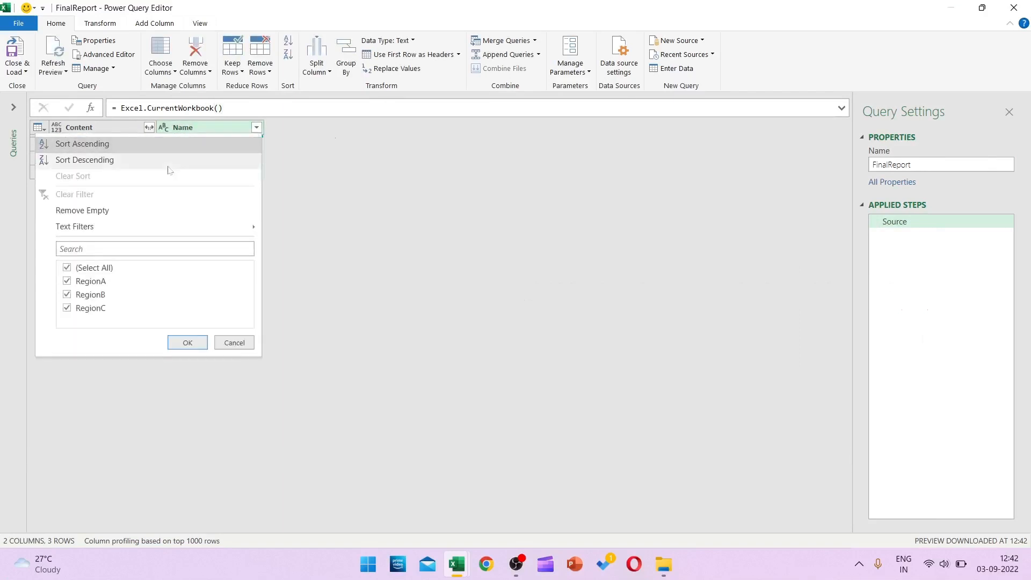
mouse_move(111, 227)
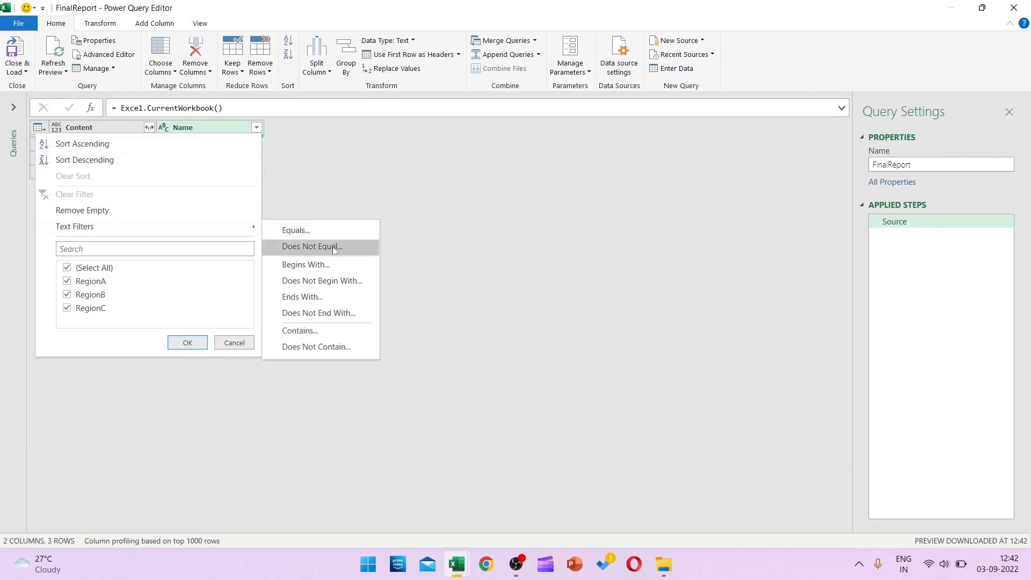
left_click(312, 247)
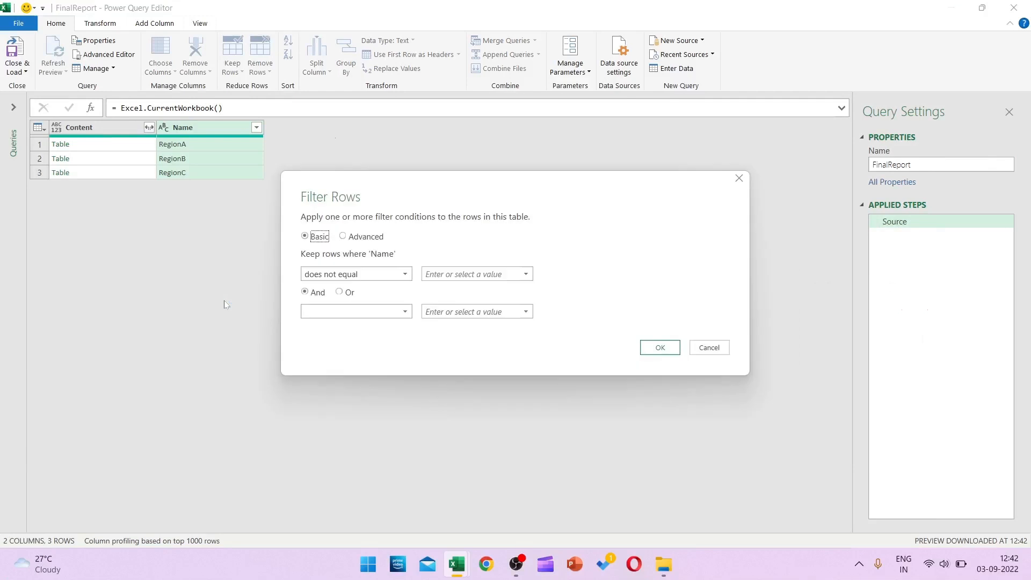
left_click(472, 274)
key("ctrl+v")
left_click(660, 348)
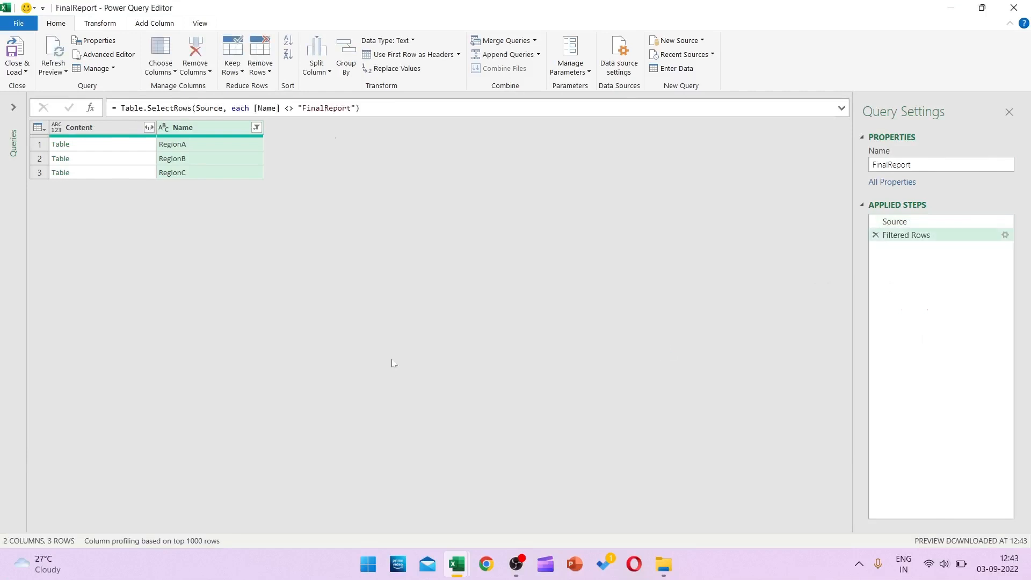
Remove the Name column from the query and preview the tables held in the Content column.
right_click(187, 130)
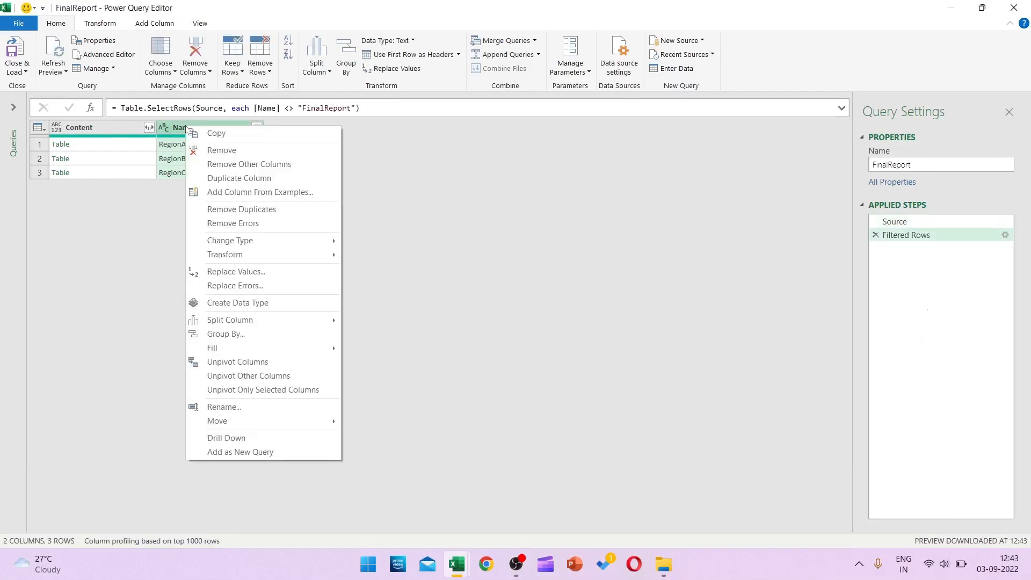
left_click(237, 151)
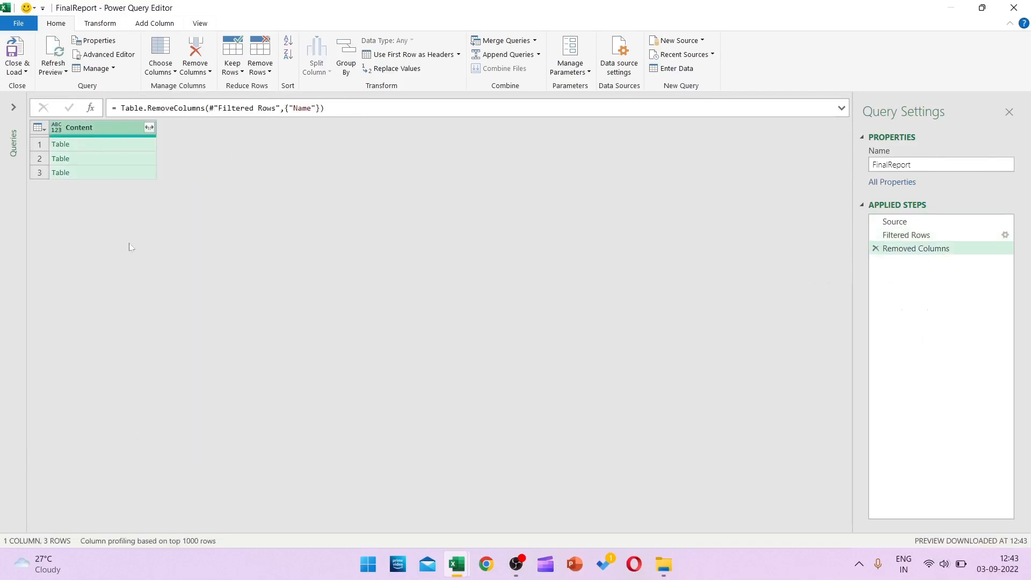
left_click(124, 150)
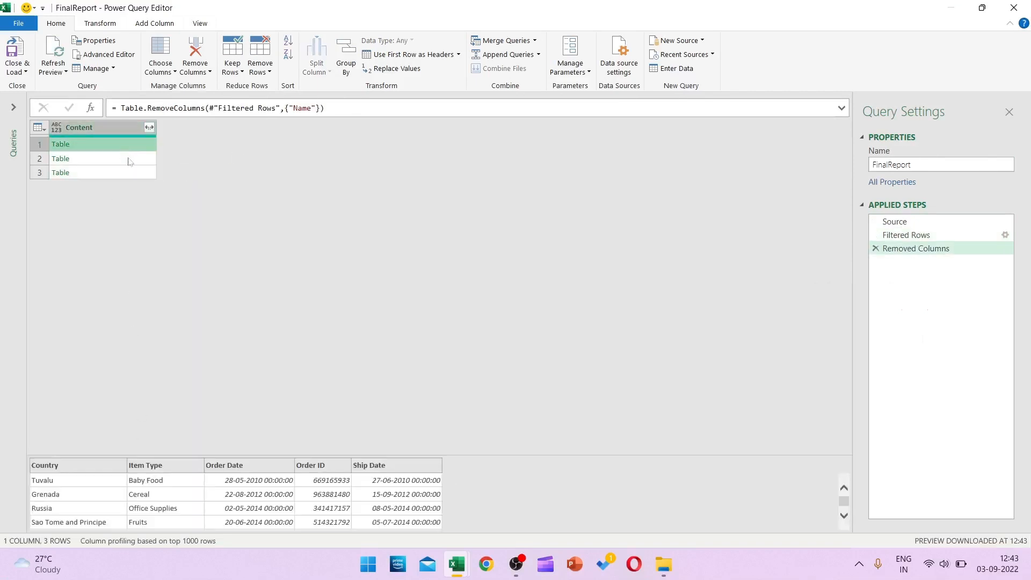
left_click(129, 161)
left_click(136, 173)
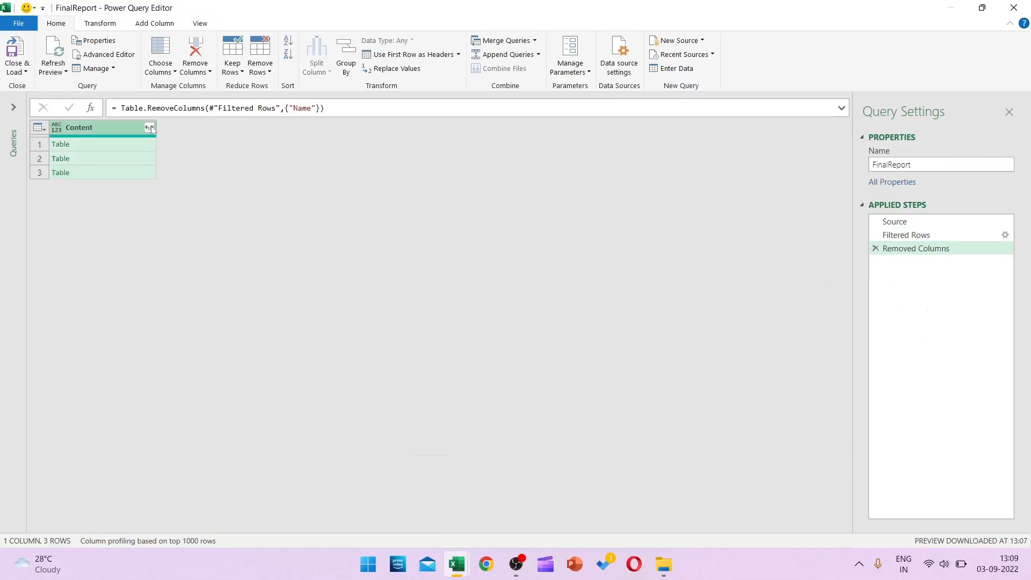
Expand the Content column into all its columns, using the original column name as prefix, and check the combined rows.
left_click(149, 128)
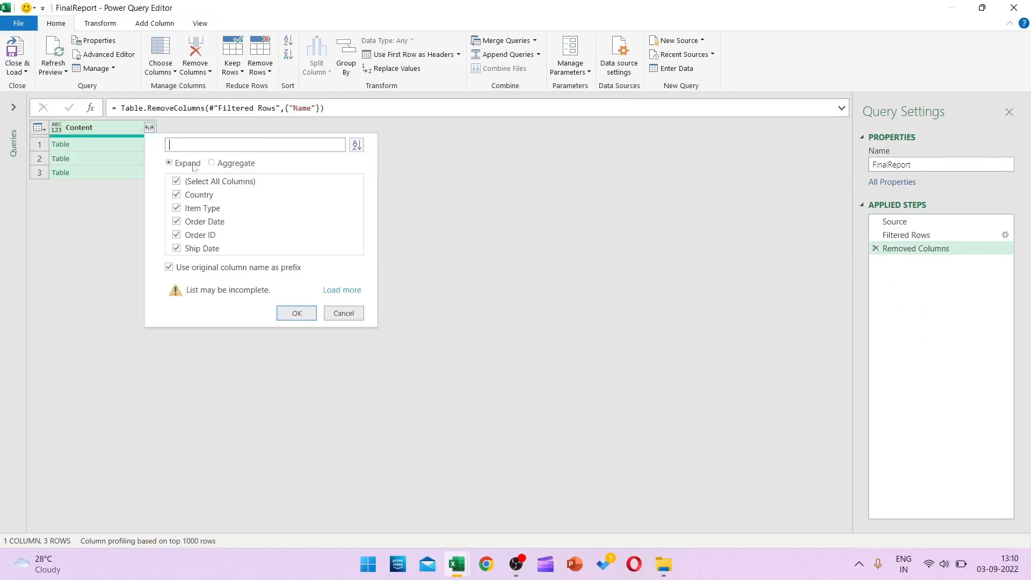
left_click(314, 316)
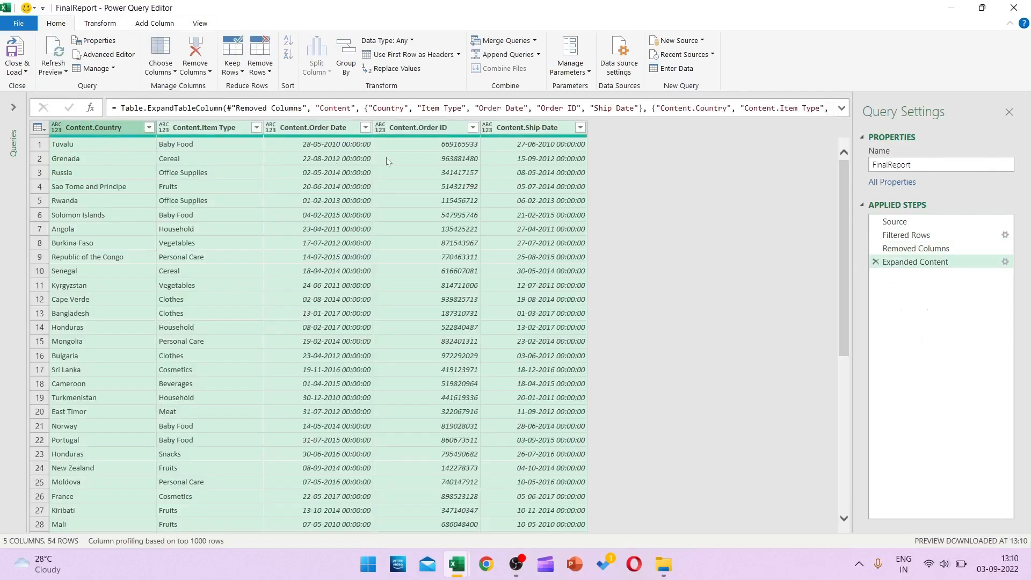
scroll(435, 209, "down", 7)
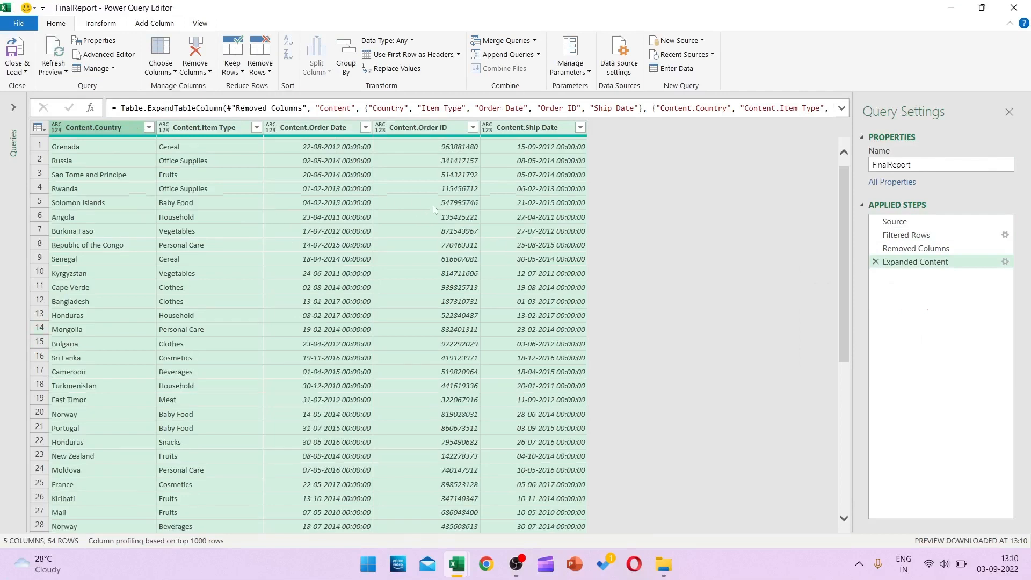
scroll(435, 210, "up", 7)
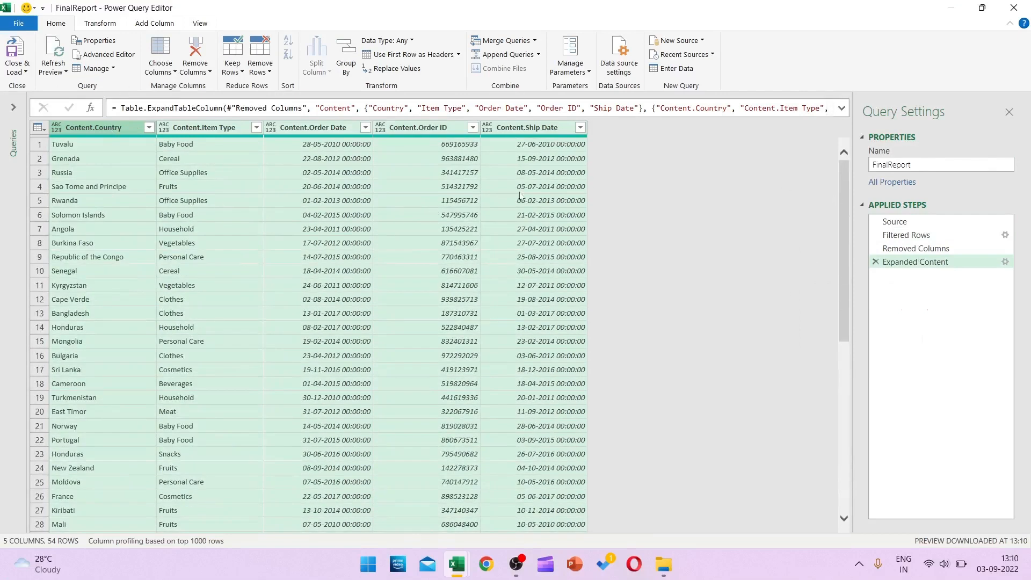
Rename the Content.Country column to Country.
double_click(132, 132)
type("Co")
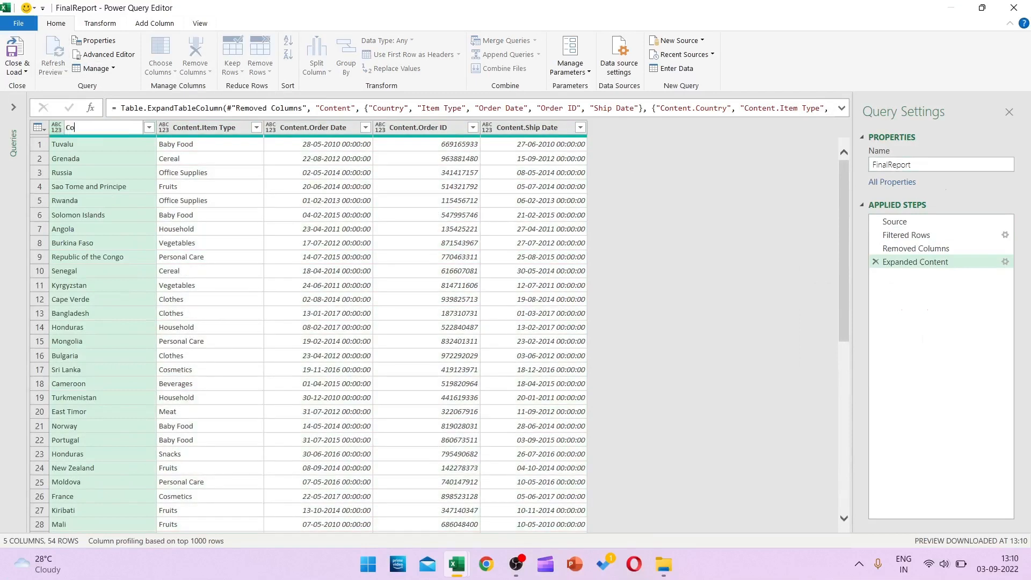
type("untry'")
key("Return")
double_click(132, 133)
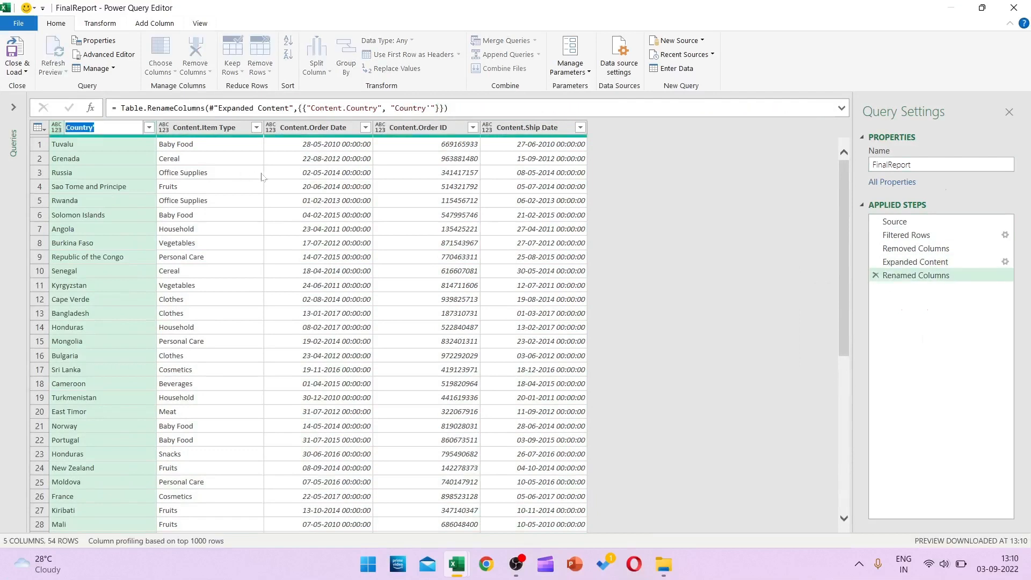
key("Escape")
key("Return")
left_click_drag(916, 262, 916, 229)
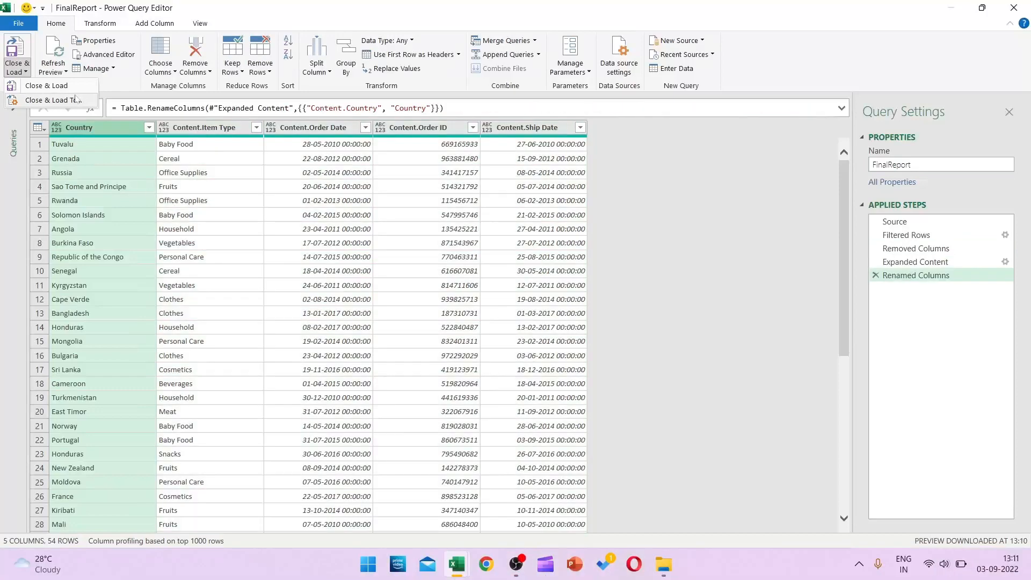
Close the query editor and load the FinalReport query into the workbook as a table.
left_click(40, 86)
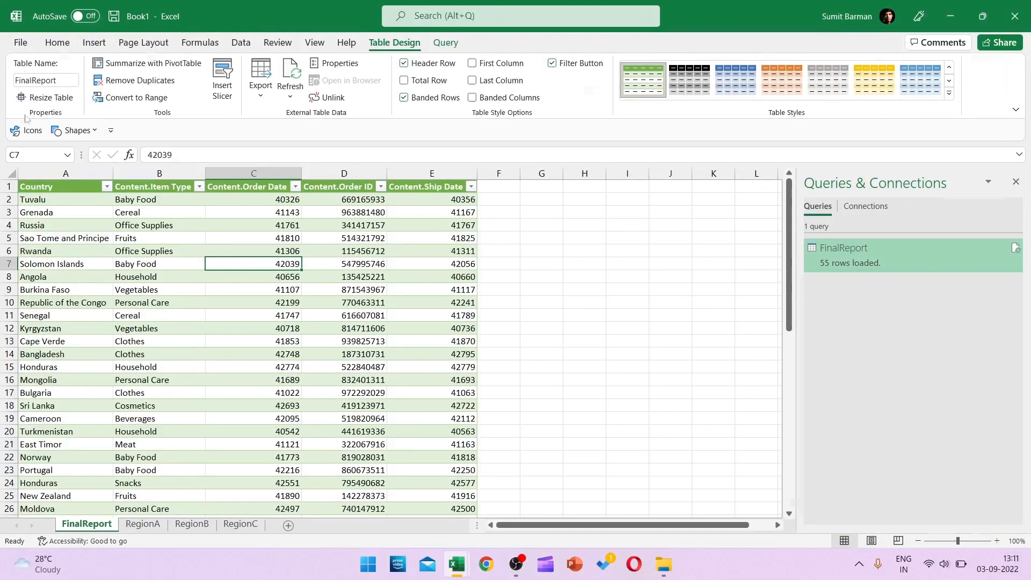
left_click(45, 80)
left_click(249, 579)
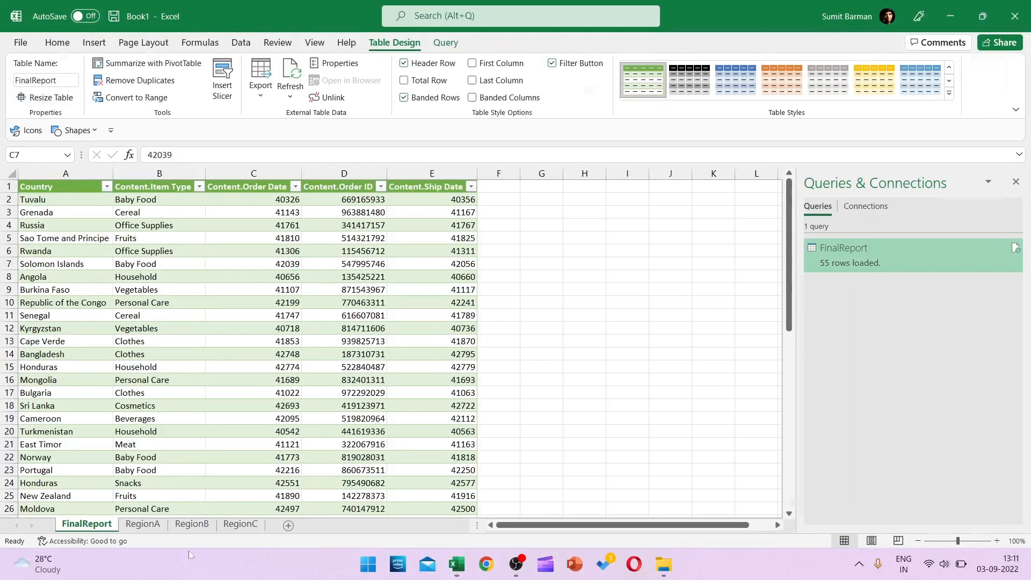
Compare the loaded report with the RegionA, RegionB and RegionC sheets and return to the FinalReport sheet.
left_click(315, 219)
left_click(145, 525)
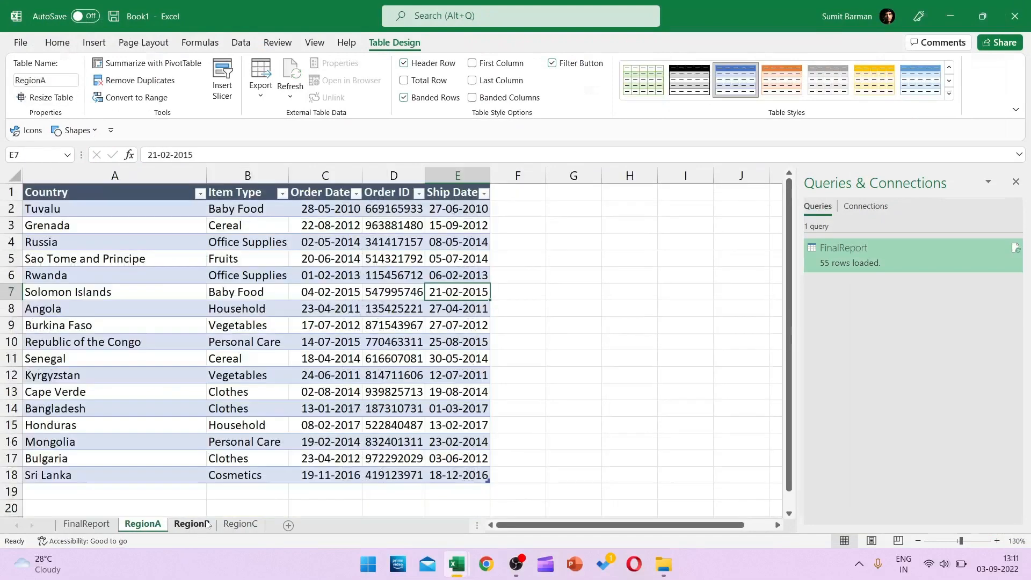
left_click(206, 526)
left_click(242, 525)
left_click(86, 525)
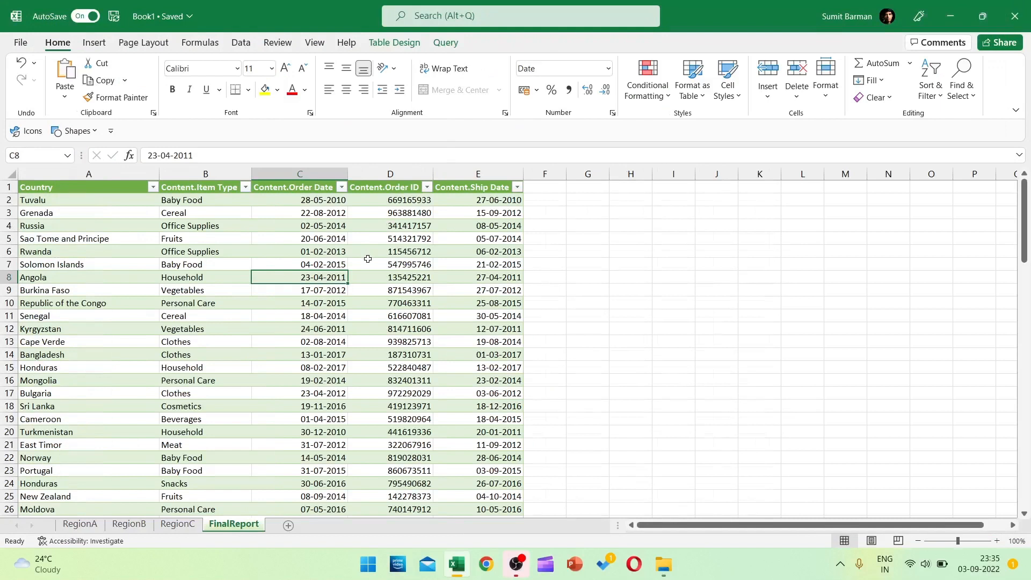
Reopen the FinalReport query for editing and change the Content.Order Date column's data type to Date.
left_click(345, 253)
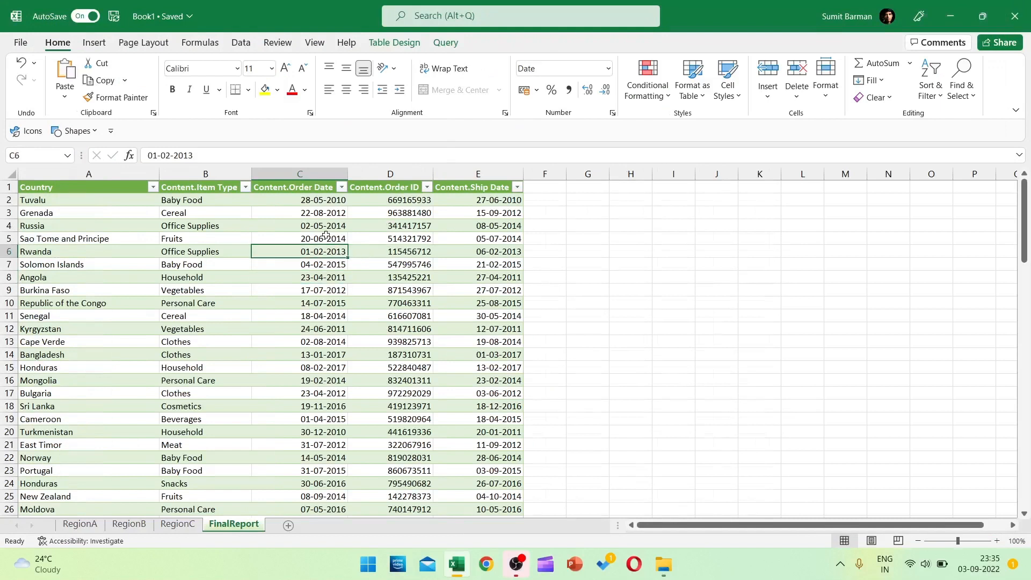
left_click(445, 43)
left_click(27, 81)
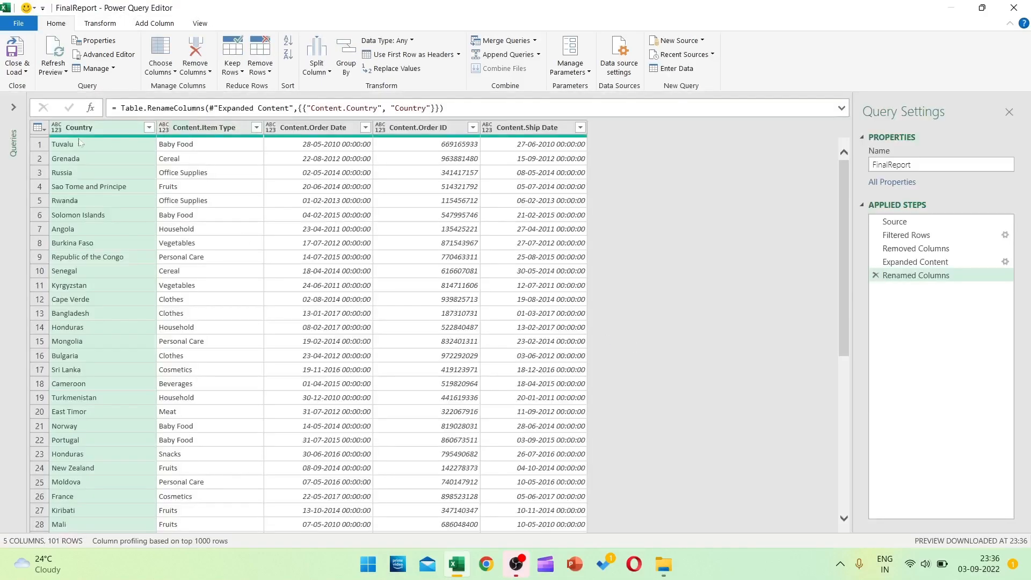
left_click(274, 129)
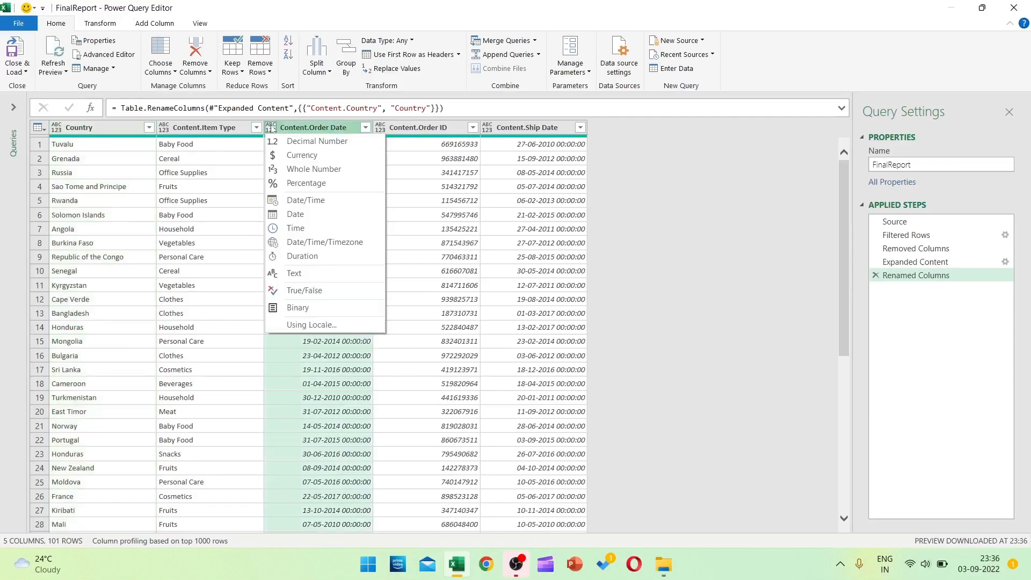
left_click(296, 215)
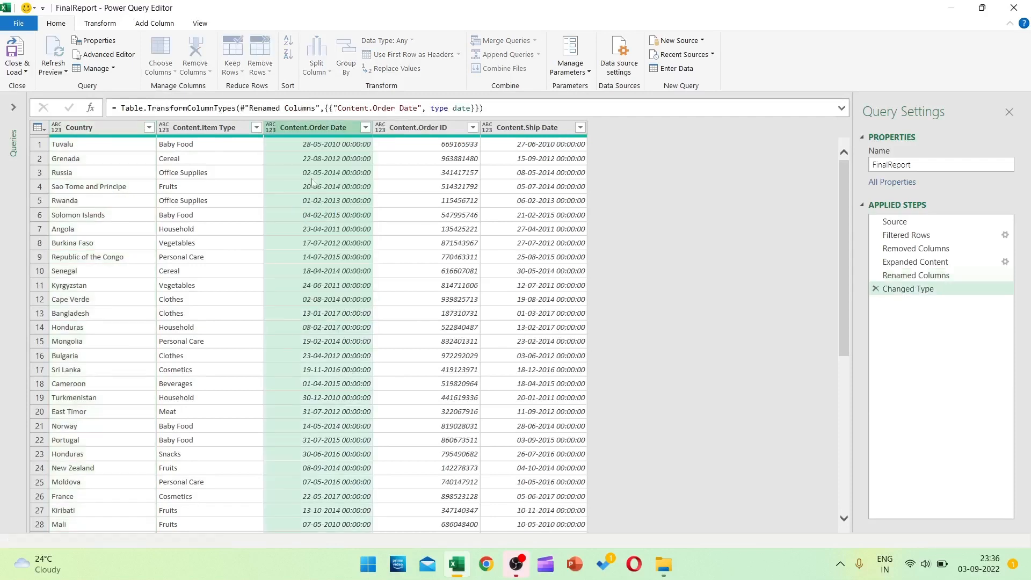
Set the Content.Ship Date column's data type to Date and the Order ID column's data type to Whole Number.
left_click(488, 130)
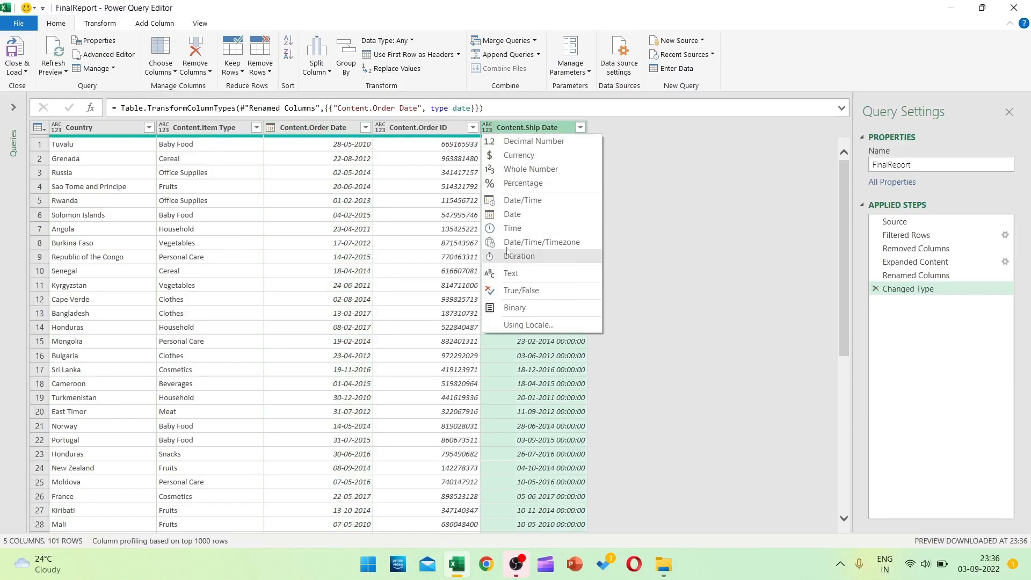
left_click(508, 214)
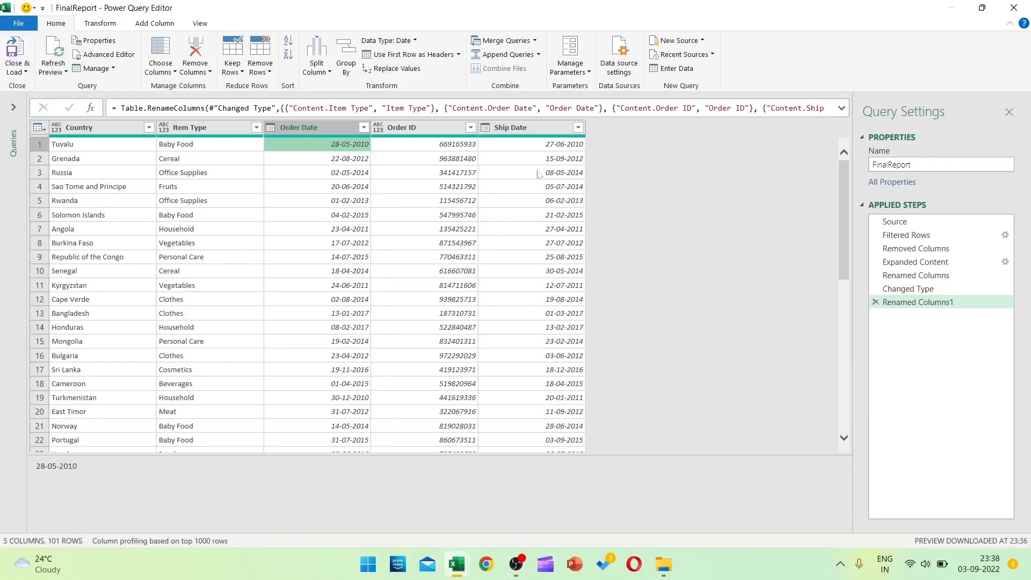
left_click(379, 128)
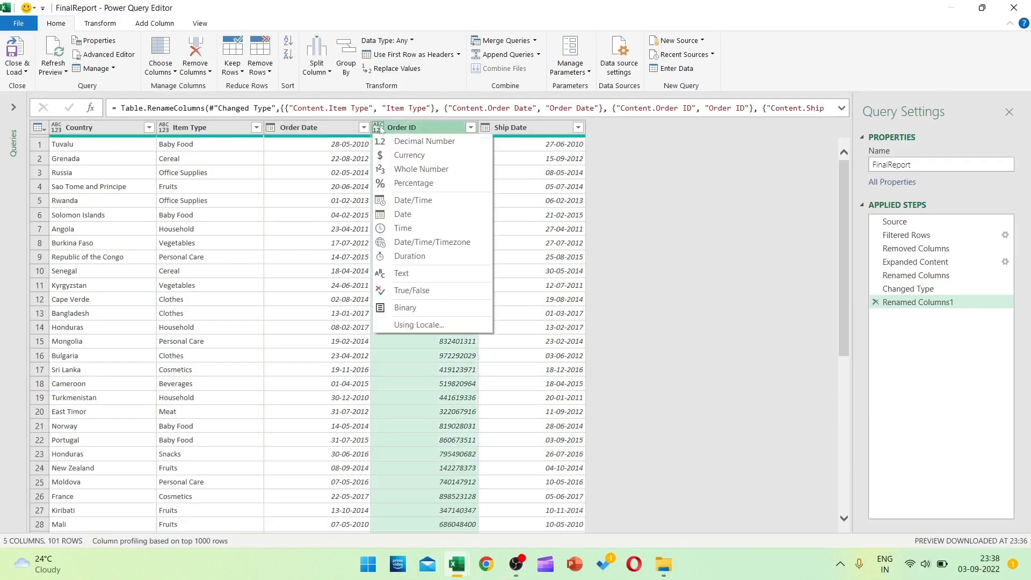
left_click(422, 170)
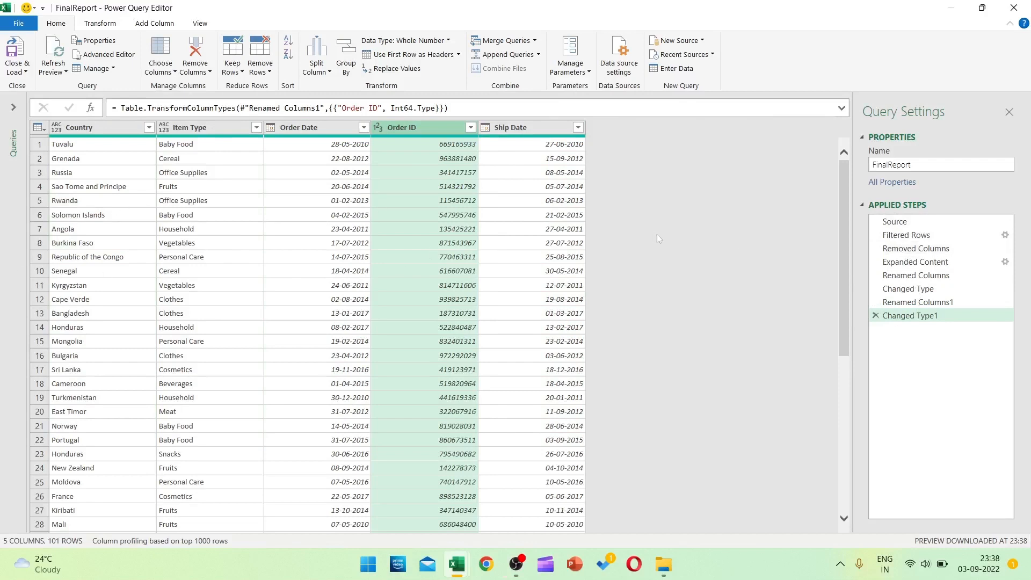
Close the query editor and load the updated FinalReport query back into the workbook.
left_click(24, 72)
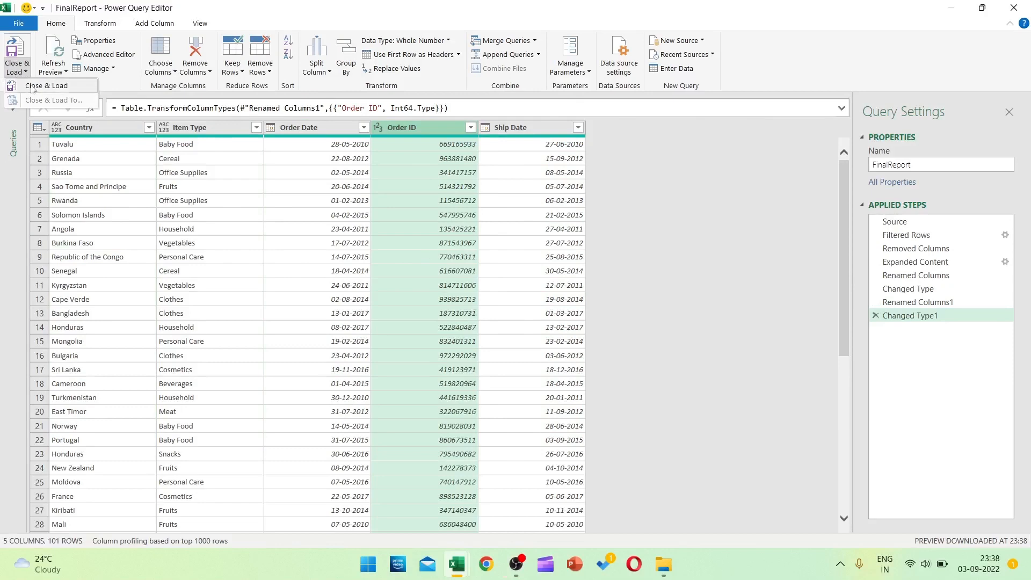
left_click(38, 86)
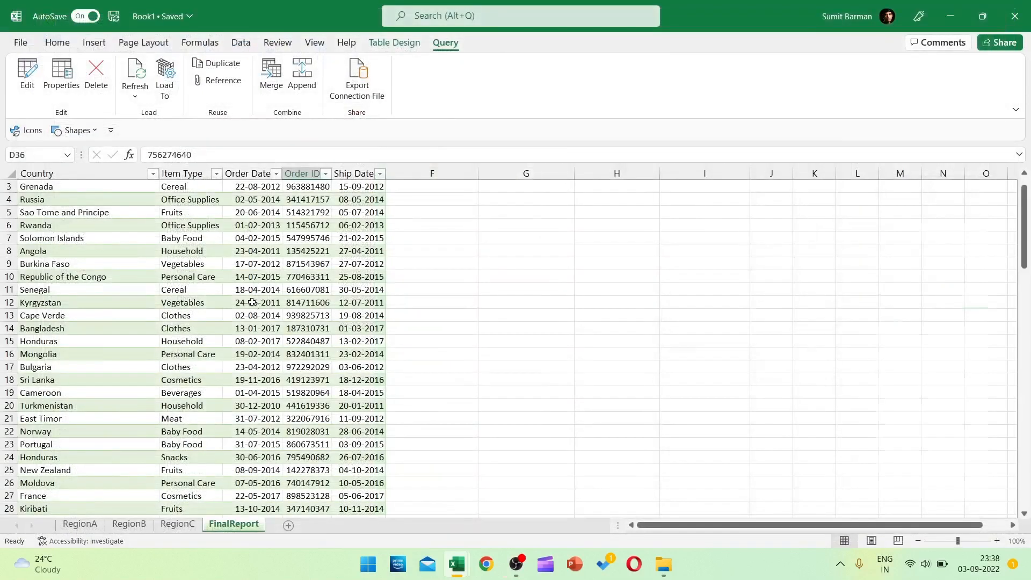
scroll(248, 303, "up", 1)
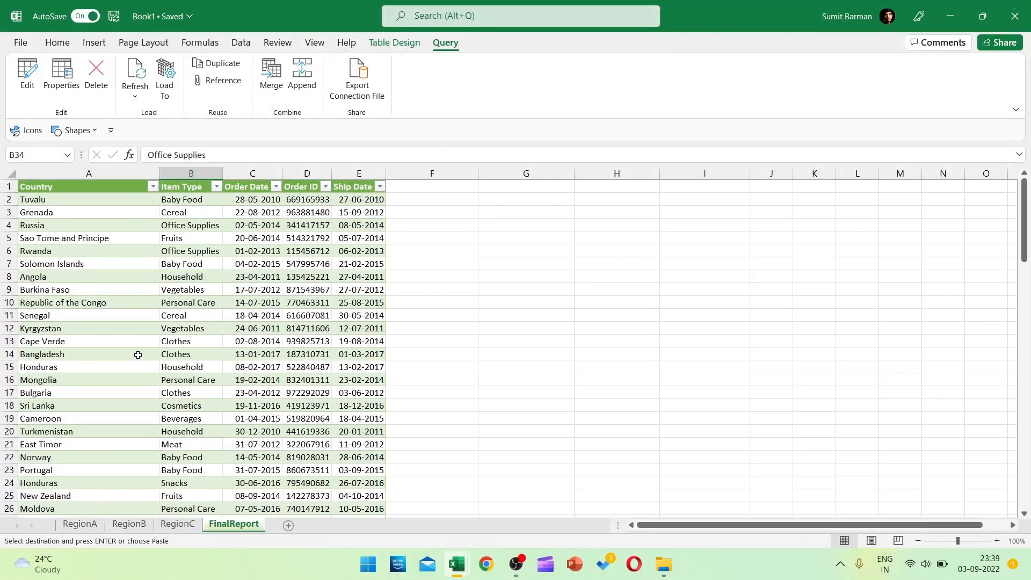
Add a new sheet, paste the copied region data at cell A1 and autofit the column widths.
left_click(289, 526)
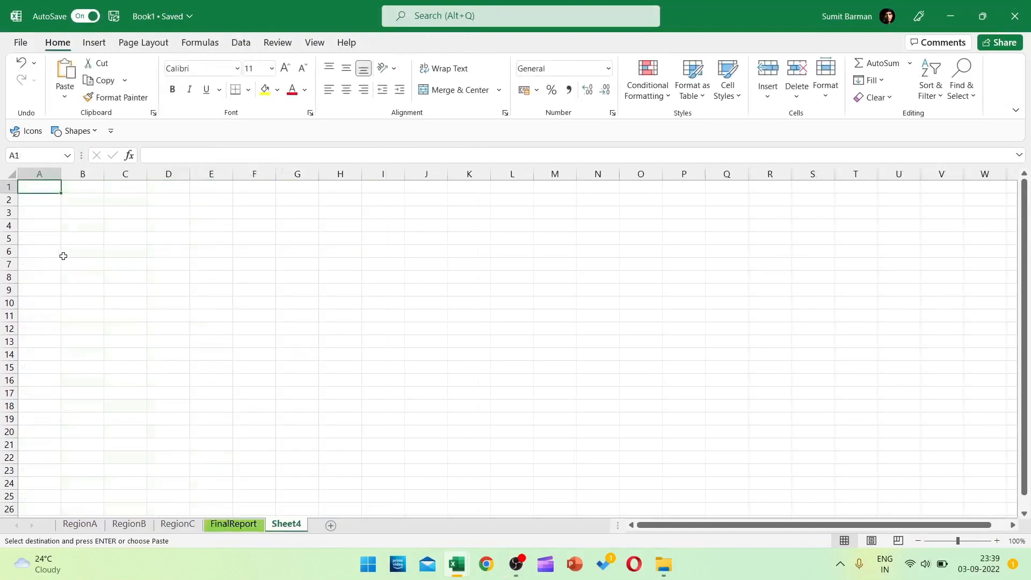
key("ctrl+v")
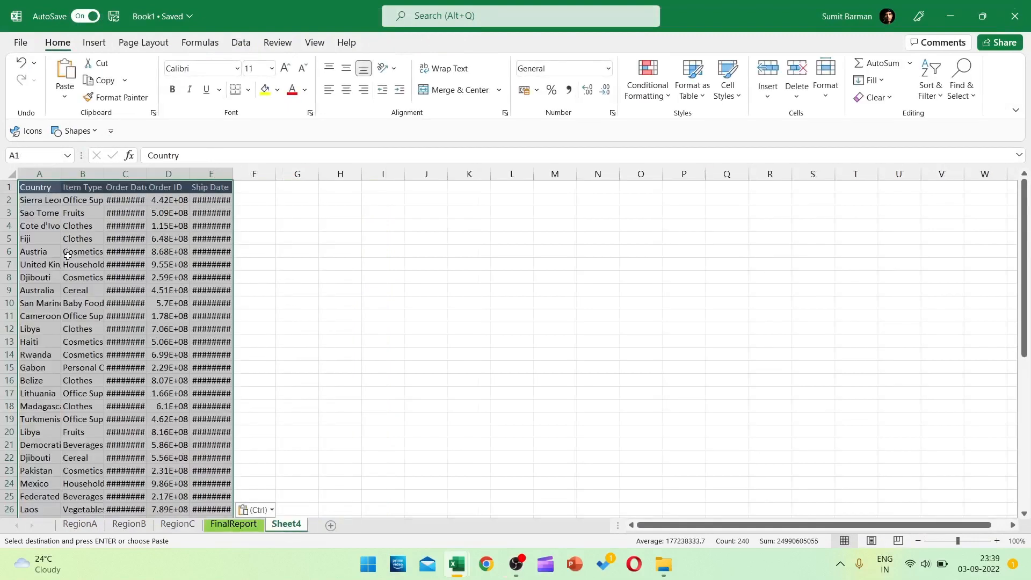
key("alt")
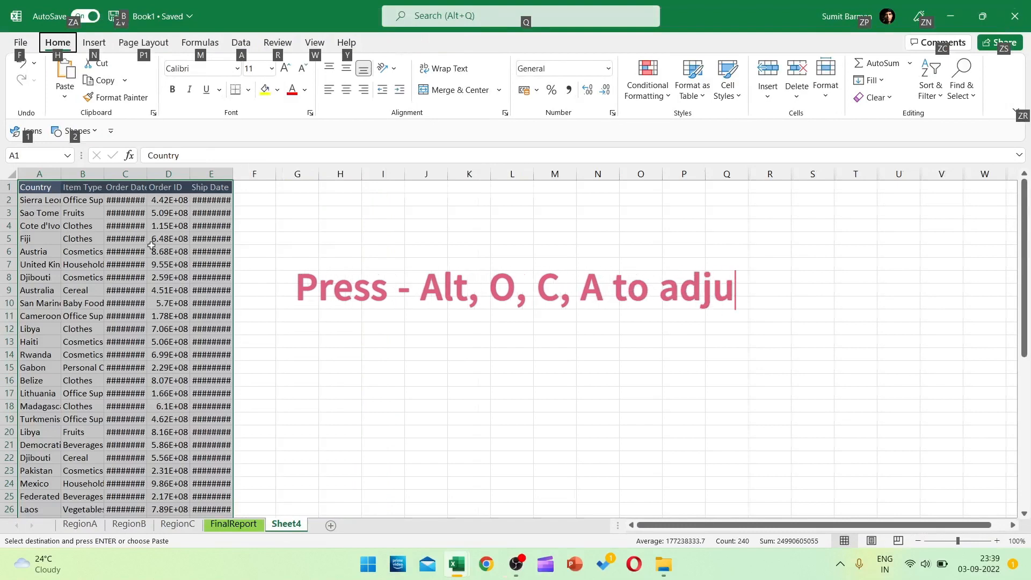
key("o")
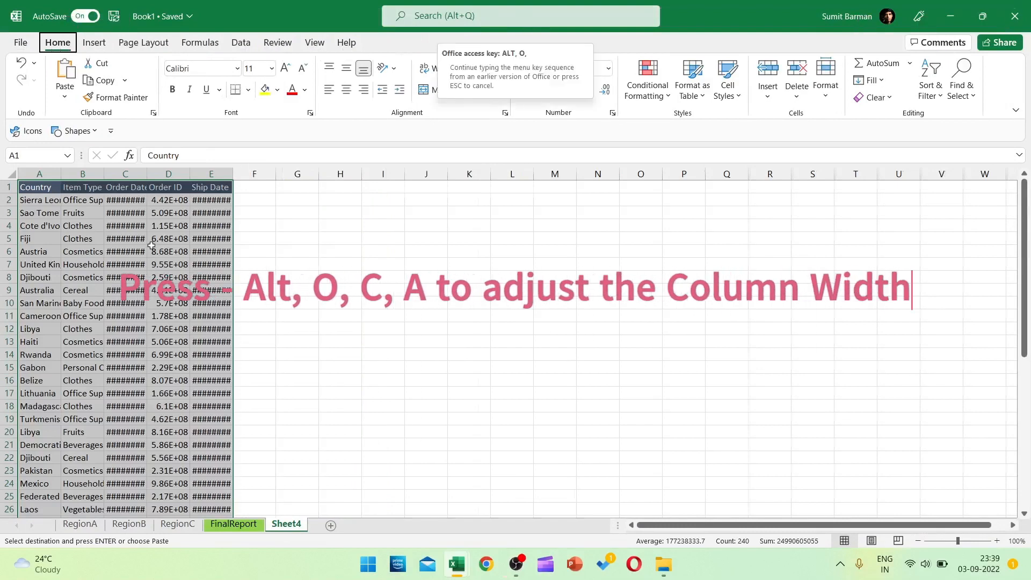
key("c")
key("a")
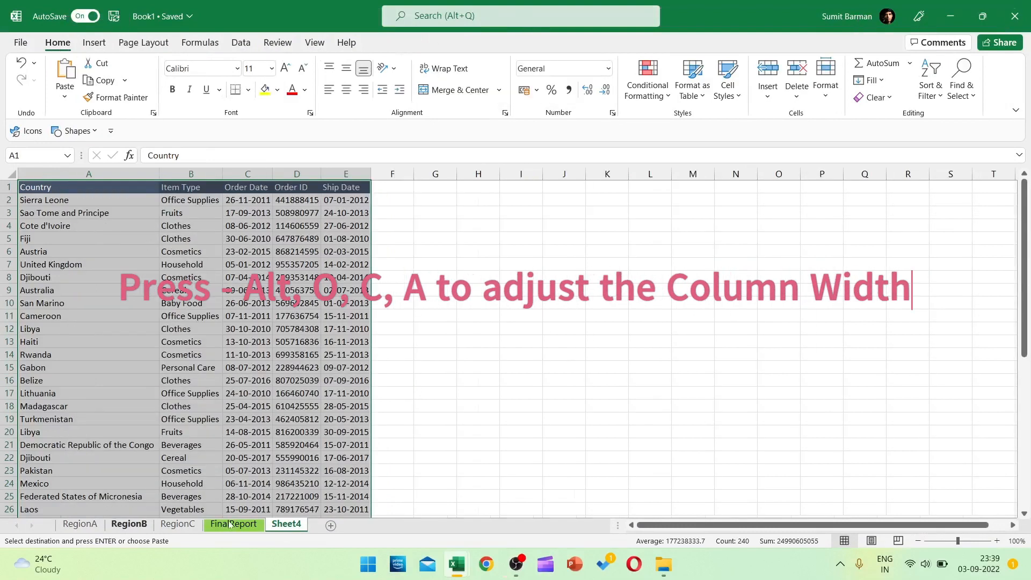
Reorder the sheets so that FinalReport follows the new sheet, and rename the new sheet RegionE.
left_click_drag(232, 524, 302, 532)
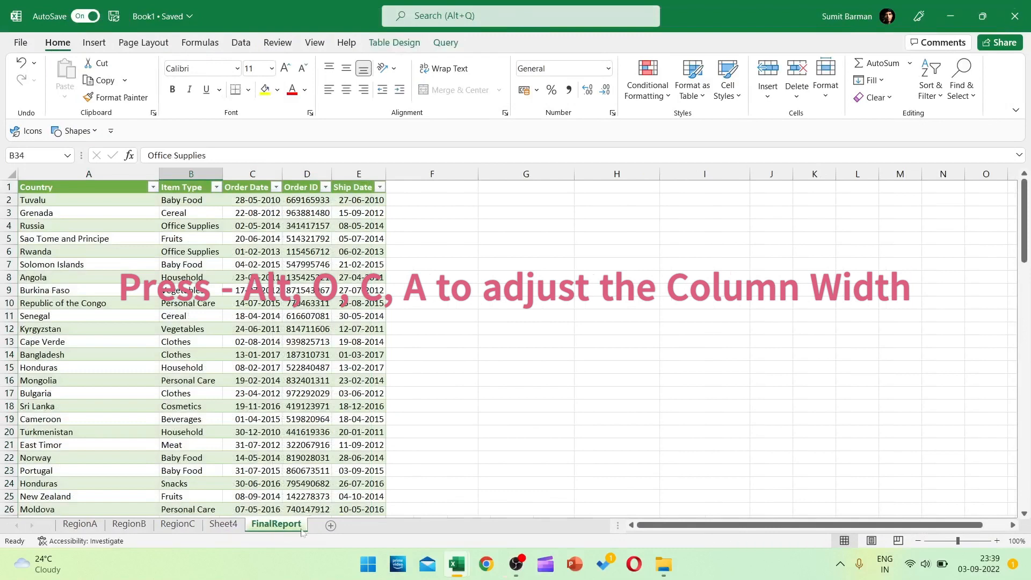
left_click(230, 525, "ctrl")
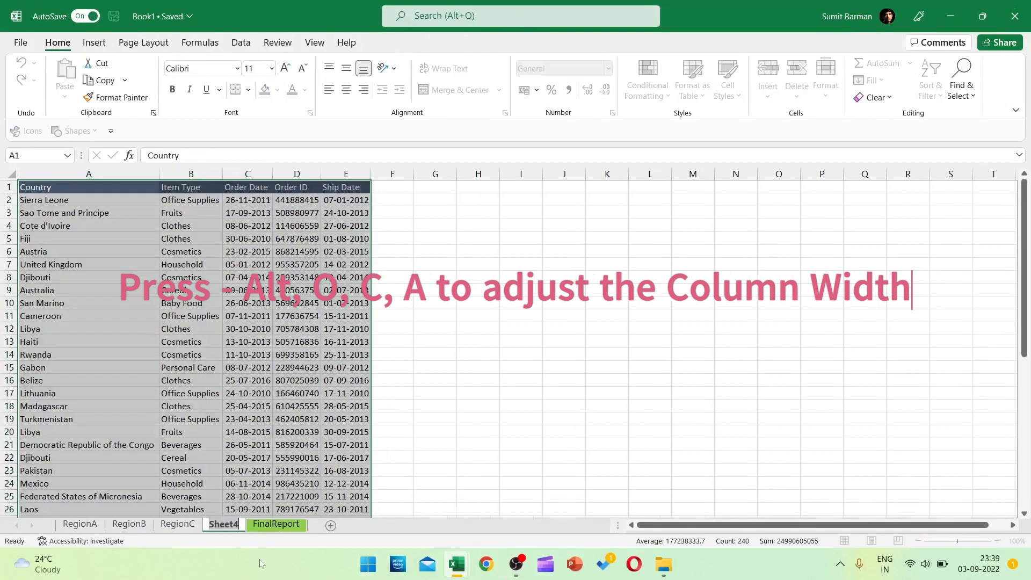
key("alt+o")
type("hrRegionD")
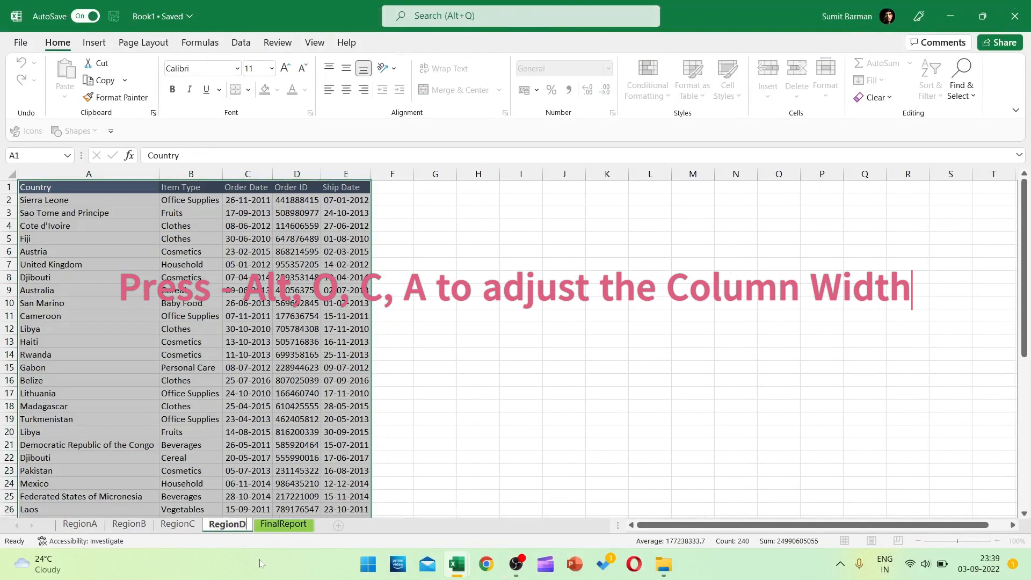
key("Return")
left_click(219, 285)
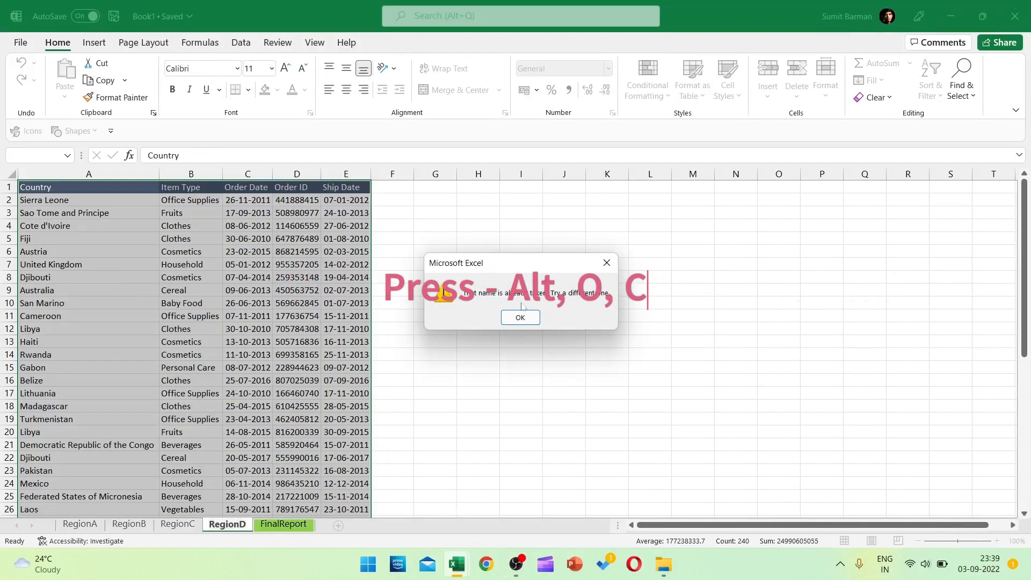
left_click(520, 324)
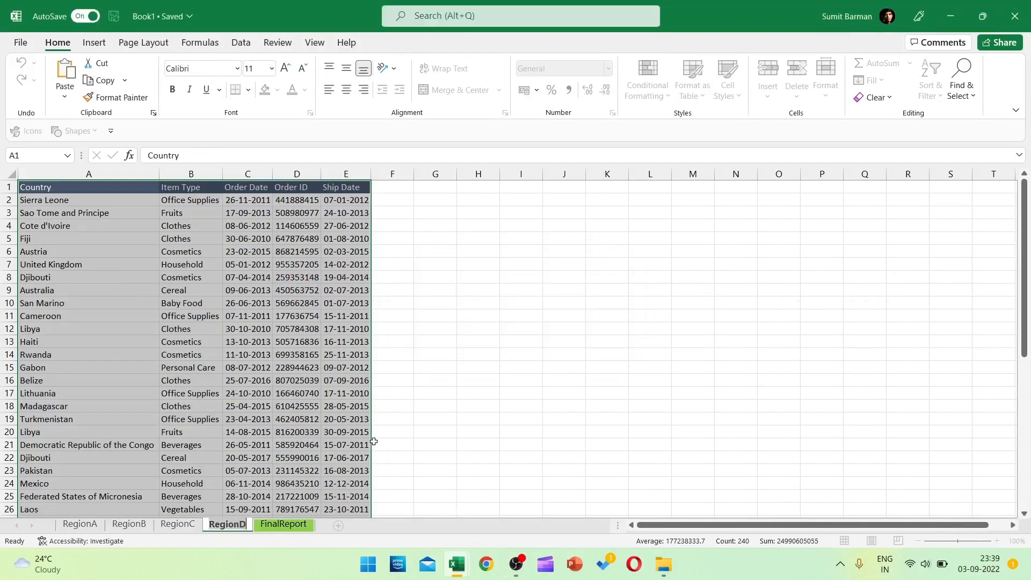
key("BackSpace")
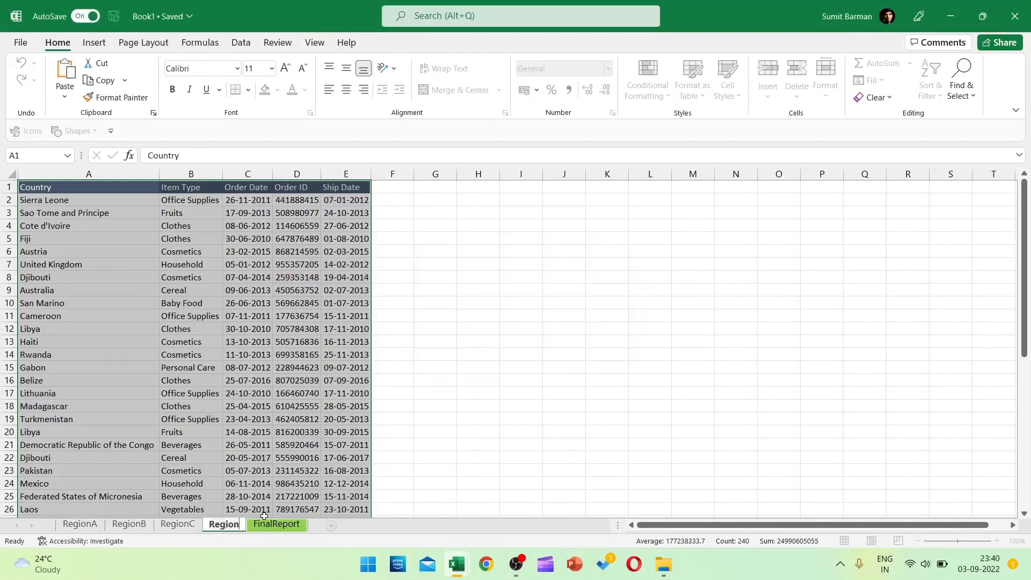
type("E")
key("Return")
Convert the RegionE data range A1:E48 into a table with headers and name the table RegionE.
left_click(352, 356)
left_click(134, 289)
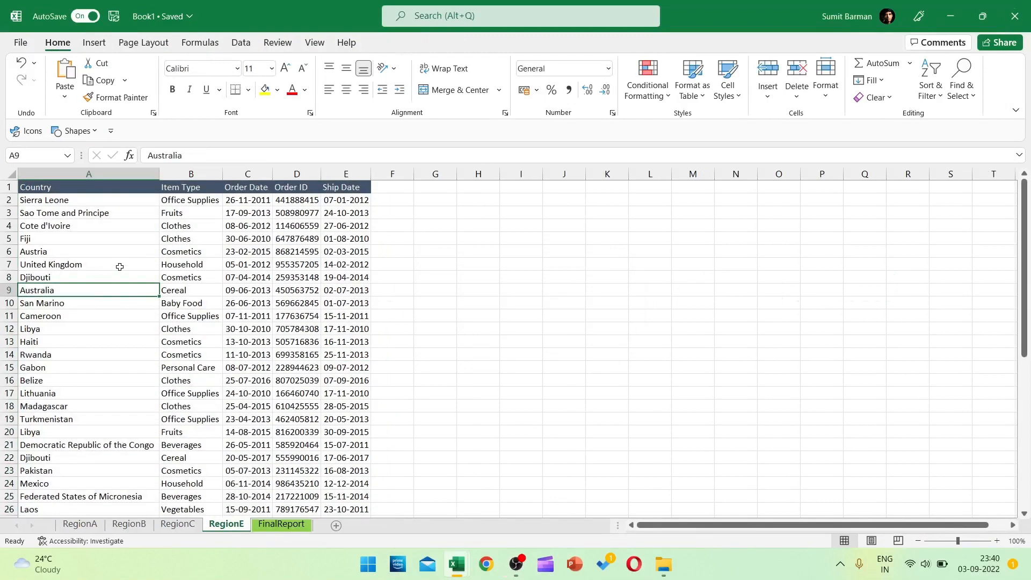
key("ctrl+t")
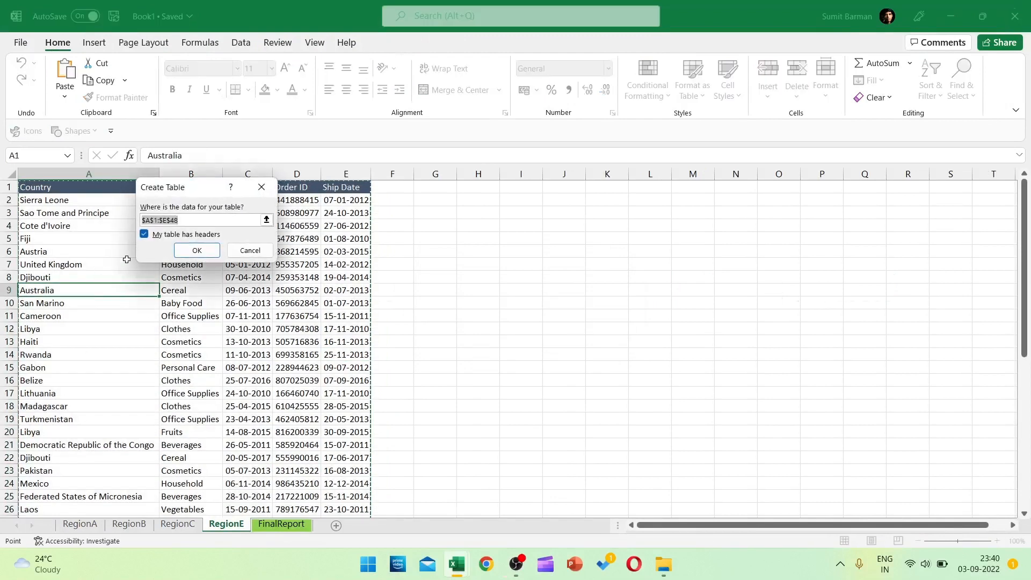
key("Return")
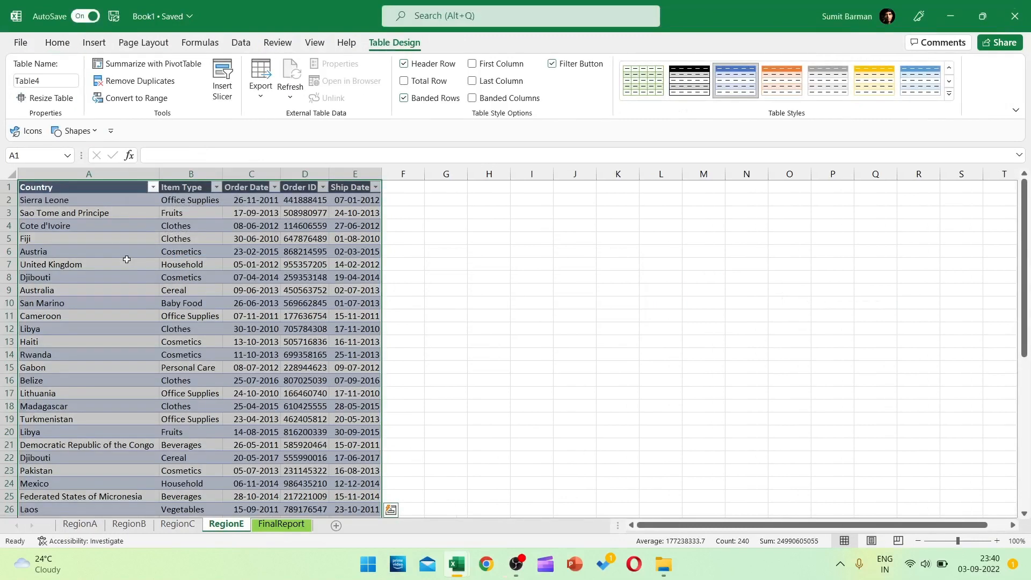
left_click(45, 81)
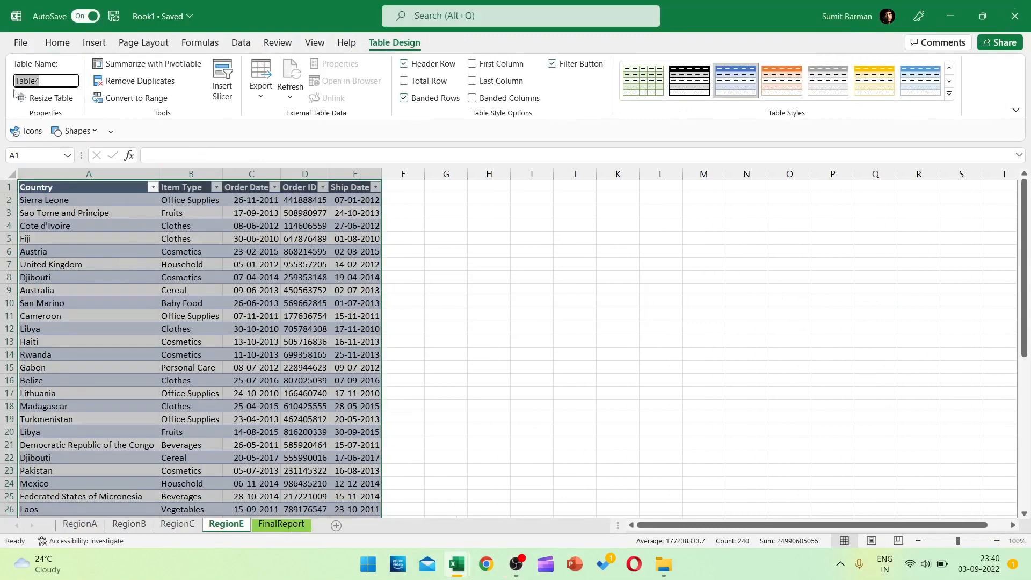
type("RegionD")
left_click(98, 174)
left_click(225, 316)
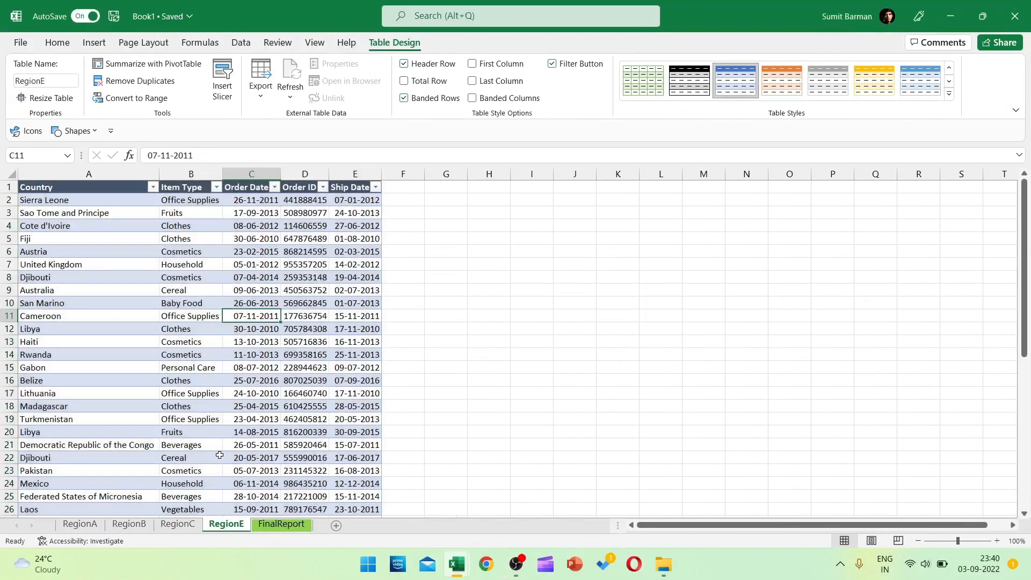
Look through the RegionC, RegionA, RegionB and RegionE sheets and return to FinalReport.
left_click(177, 525)
left_click(81, 524)
left_click(129, 524)
left_click(178, 524)
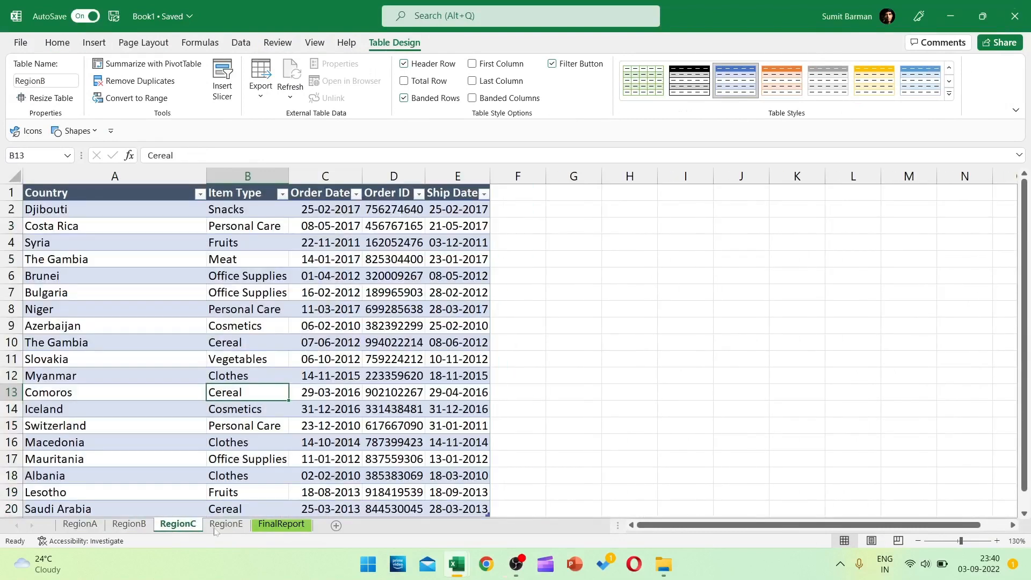
left_click(226, 524)
left_click(287, 525)
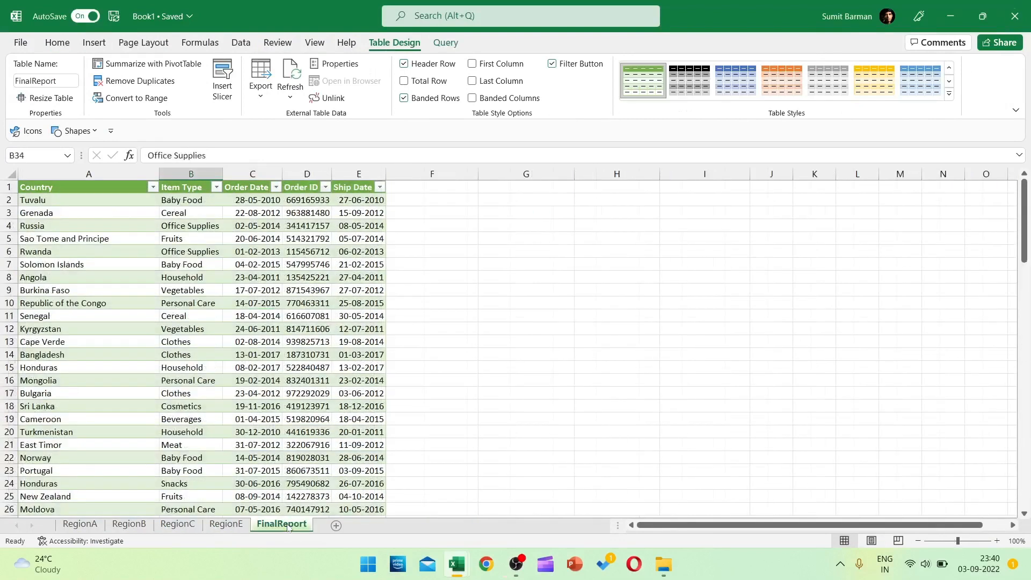
Select the Country values in the FinalReport table down to its last row to check the row count.
left_click(262, 352)
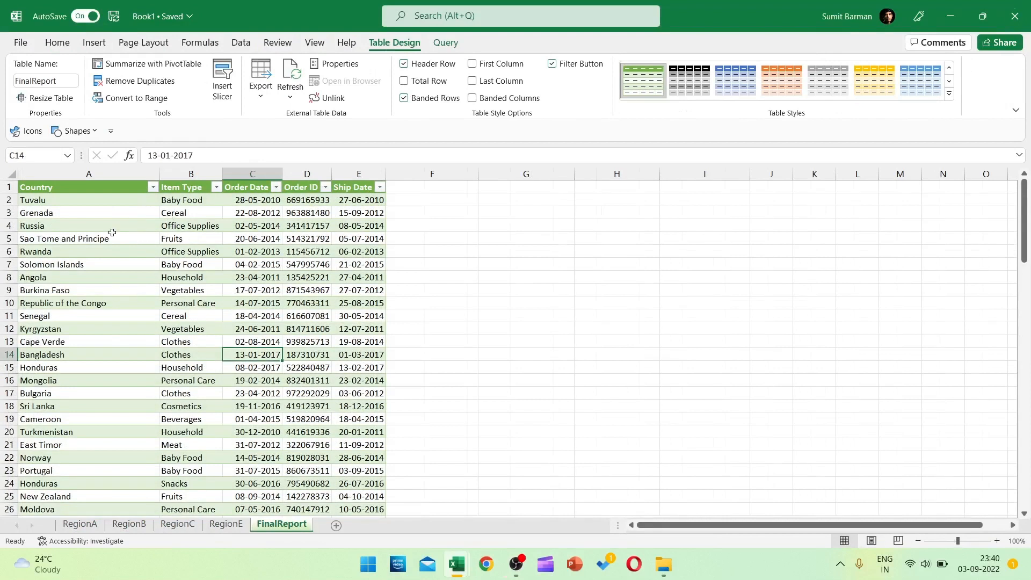
left_click(102, 210)
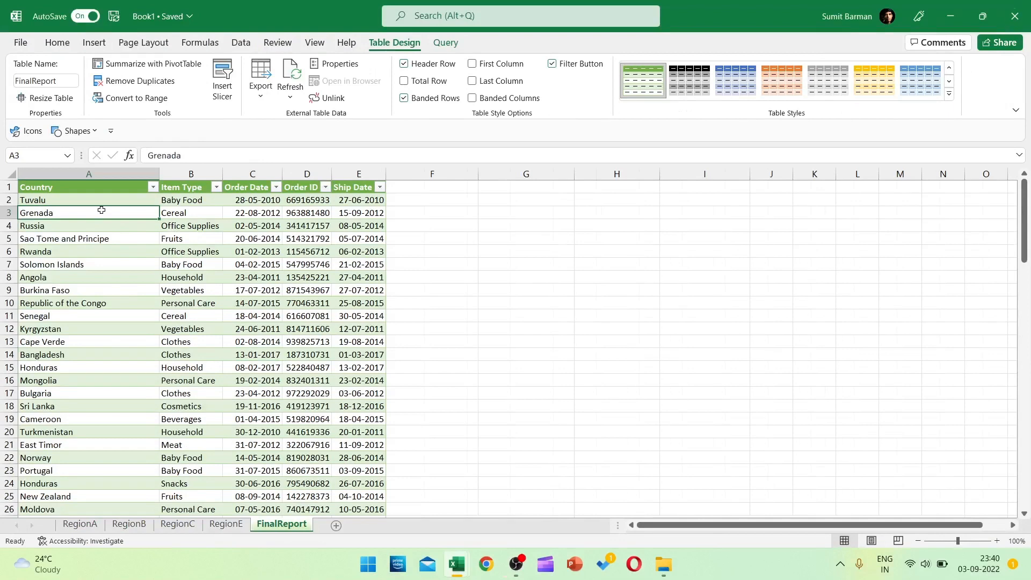
key("Up")
key("ctrl+shift+Down")
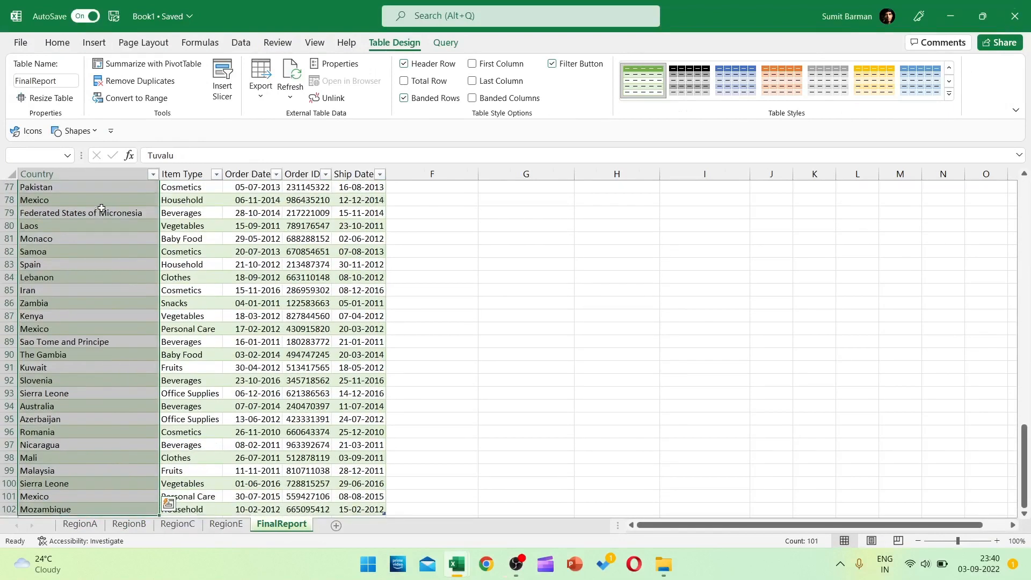
left_click(52, 354)
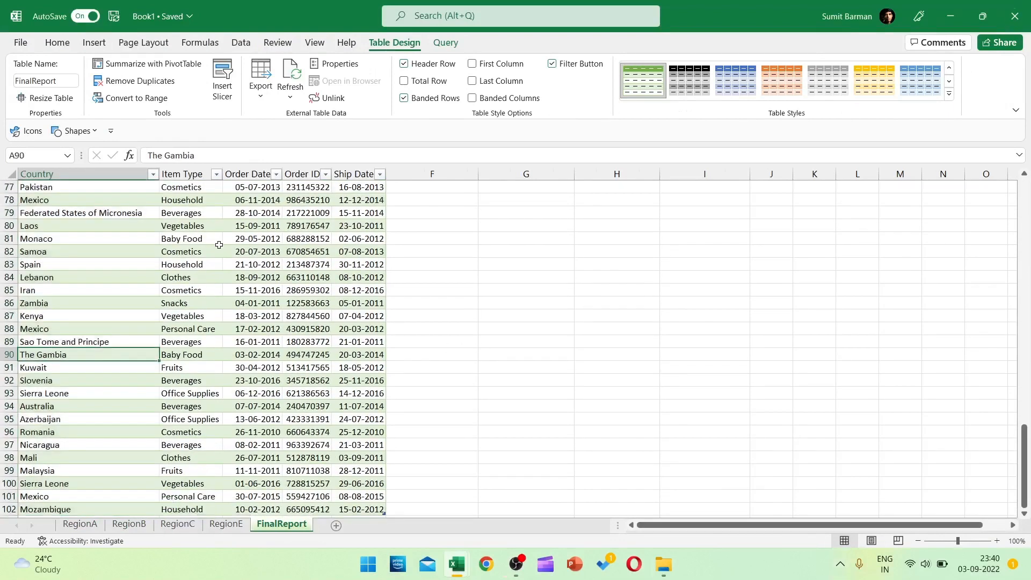
Refresh the FinalReport table to include the RegionE data and select its Country values down to the last row.
right_click(216, 242)
left_click(253, 254)
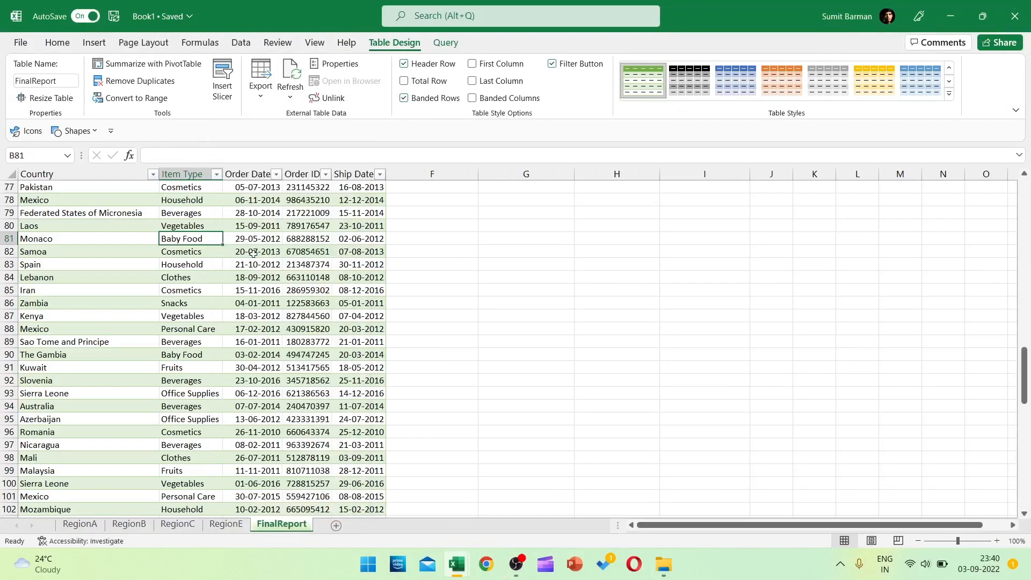
left_click(102, 363)
key("ctrl+Up")
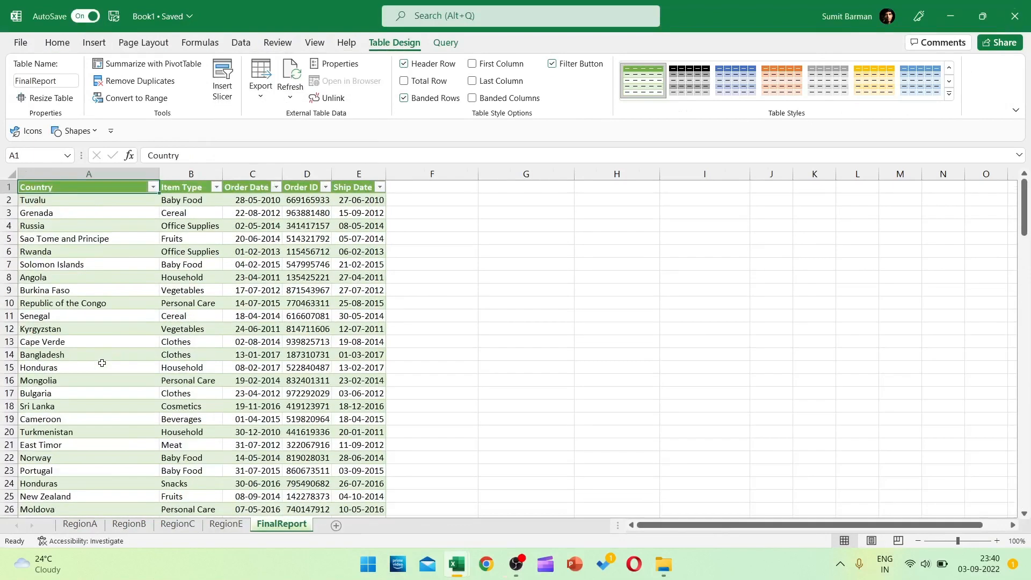
key("Down")
key("ctrl+shift+Down")
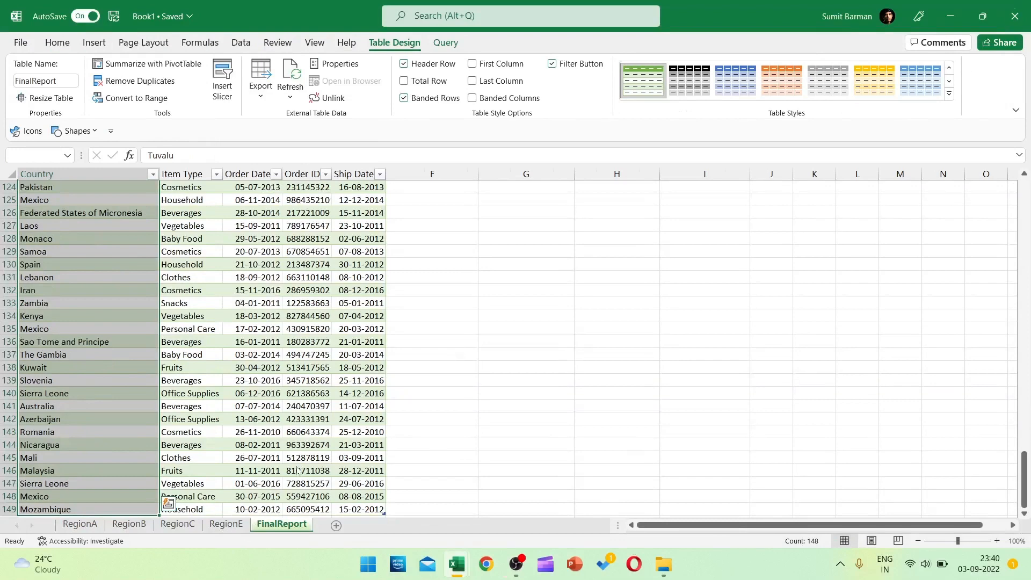
Review the source tables on the RegionE and RegionB sheets.
key("ctrl+Page_Up")
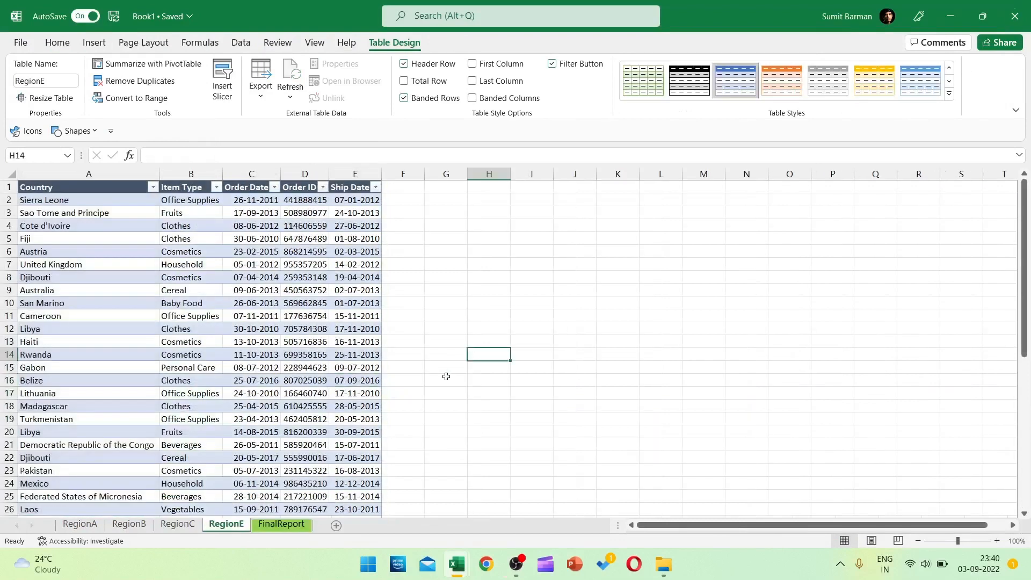
left_click(177, 338)
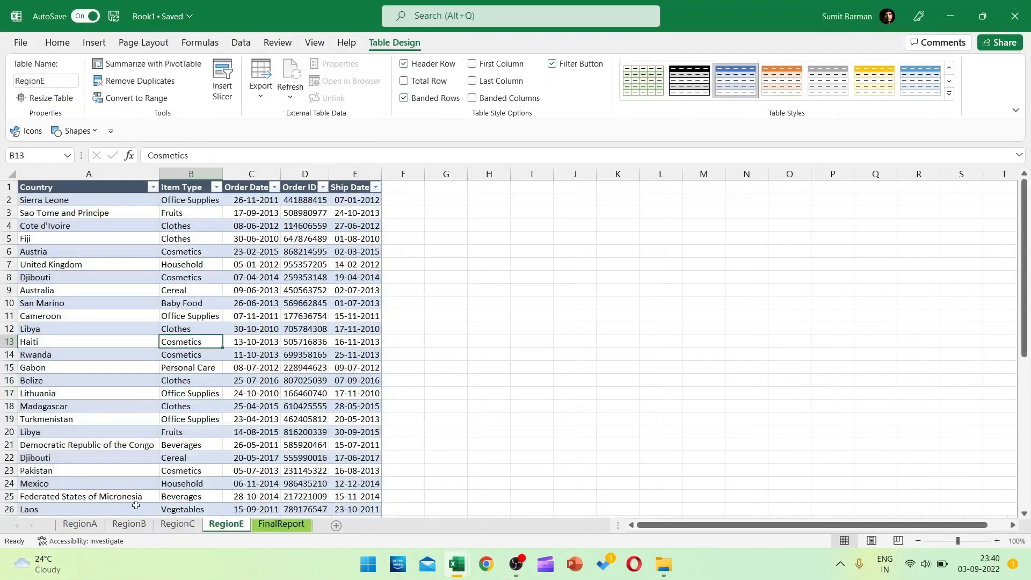
left_click(129, 524)
left_click(43, 340)
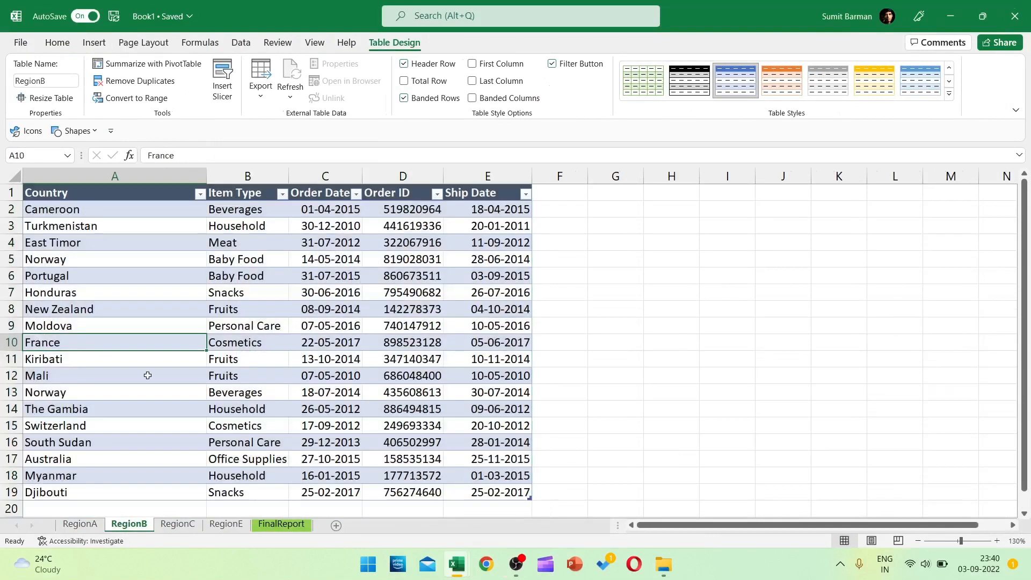
Delete the rows from France through Djibouti, rows 10 to 19, from the RegionB table.
left_click(508, 490, "shift")
key("ctrl+minus")
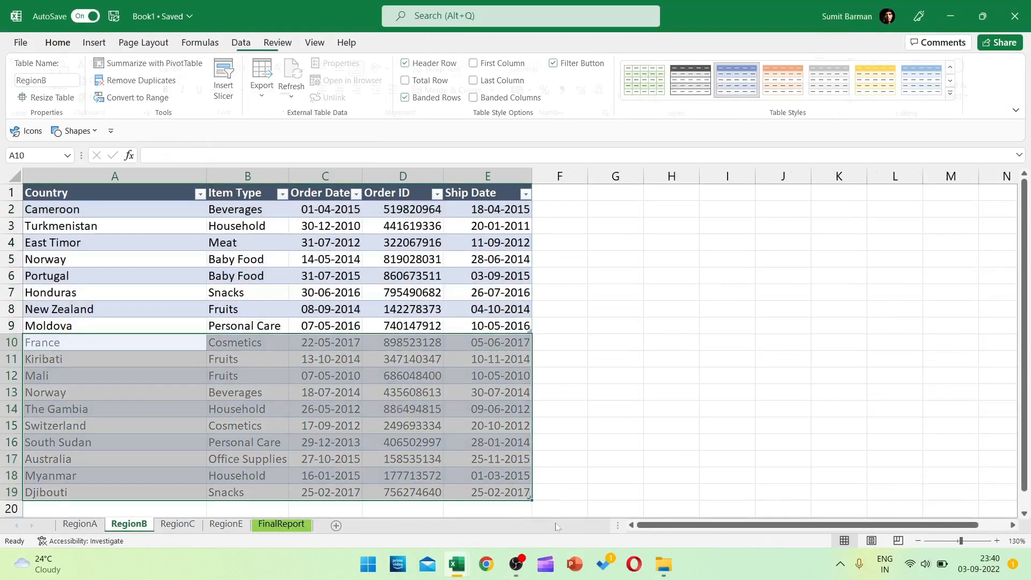
left_click(408, 310)
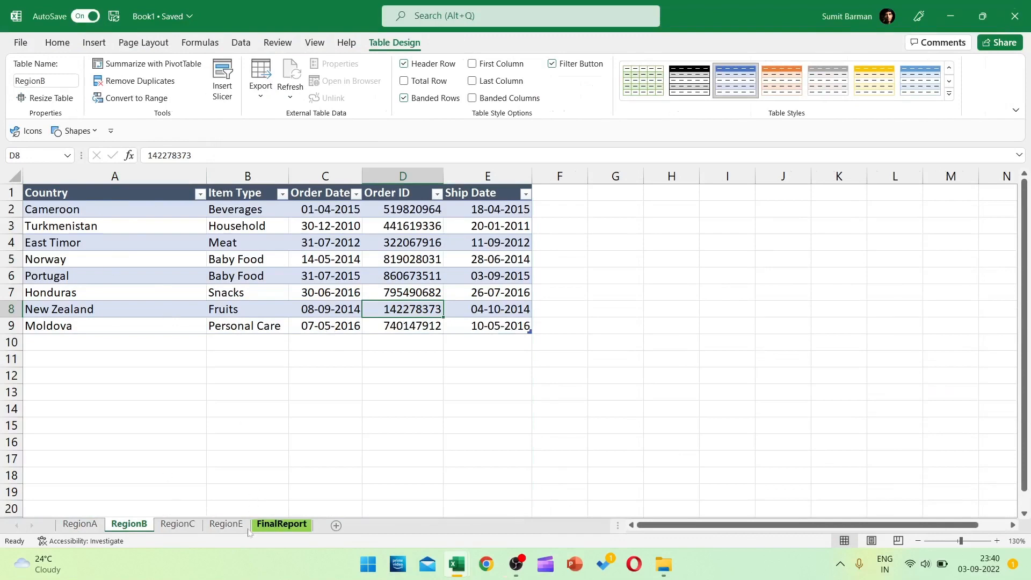
Refresh the FinalReport table to reflect the rows deleted from RegionB.
left_click(268, 529)
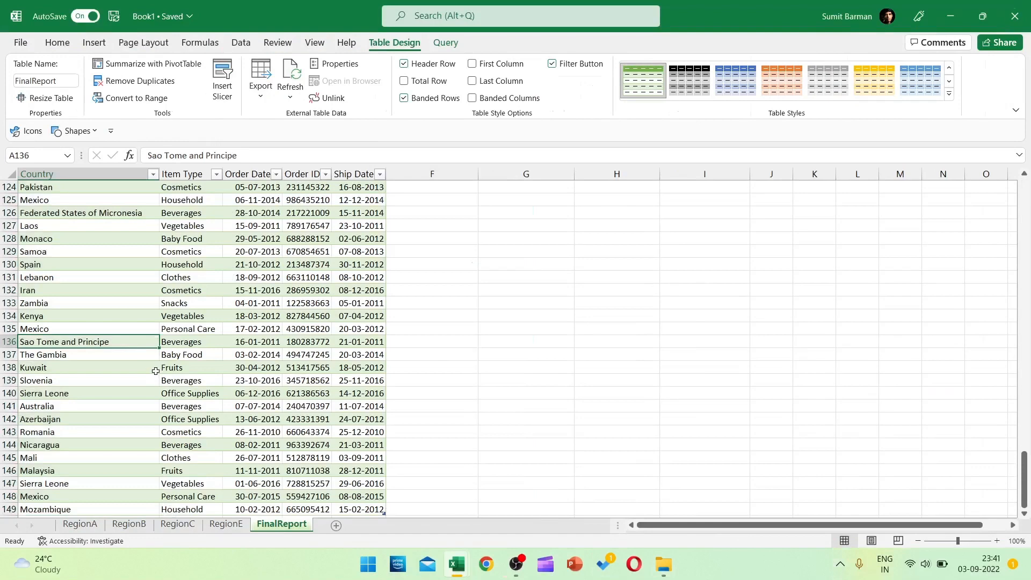
right_click(146, 302)
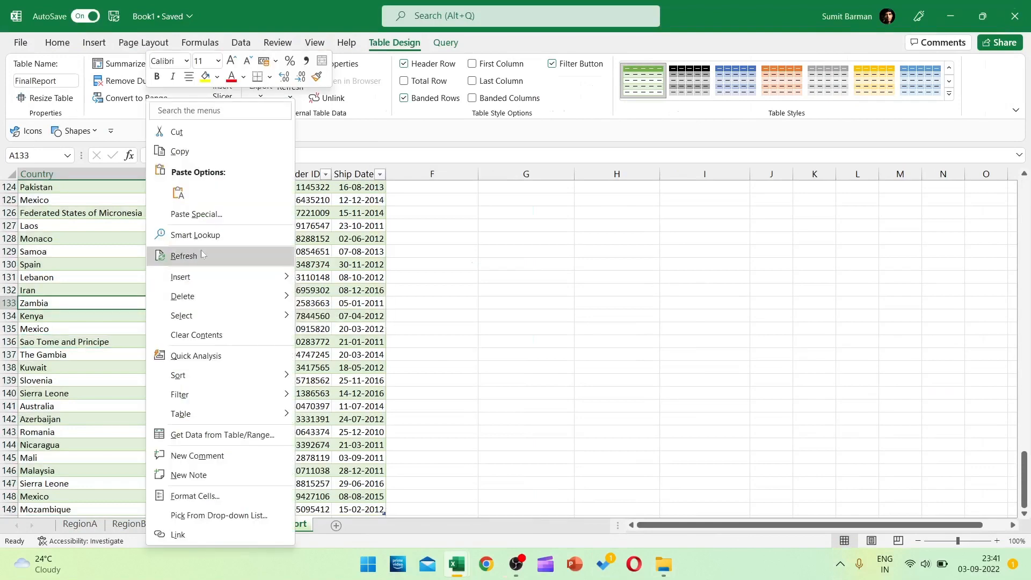
left_click(184, 256)
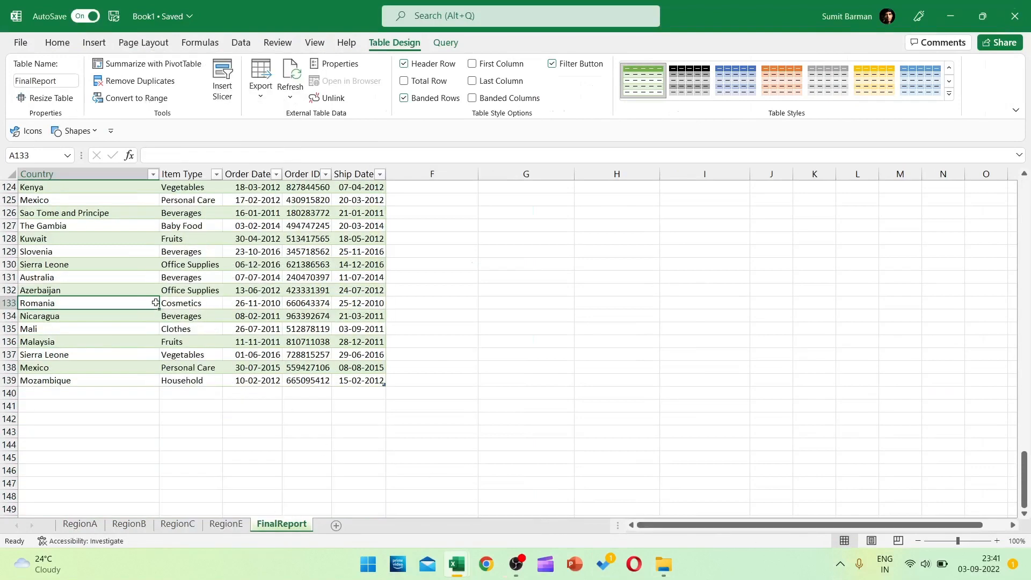
Select the Country values in FinalReport from the first data row to the last to check the row count.
key("ctrl+Up")
key("Down")
key("ctrl+shift+Down")
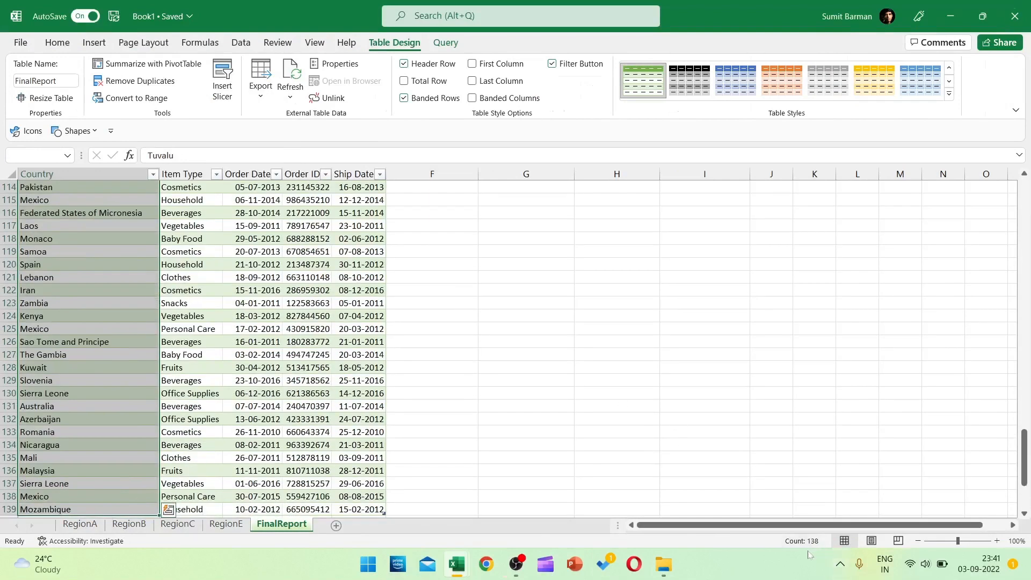
left_click(130, 407)
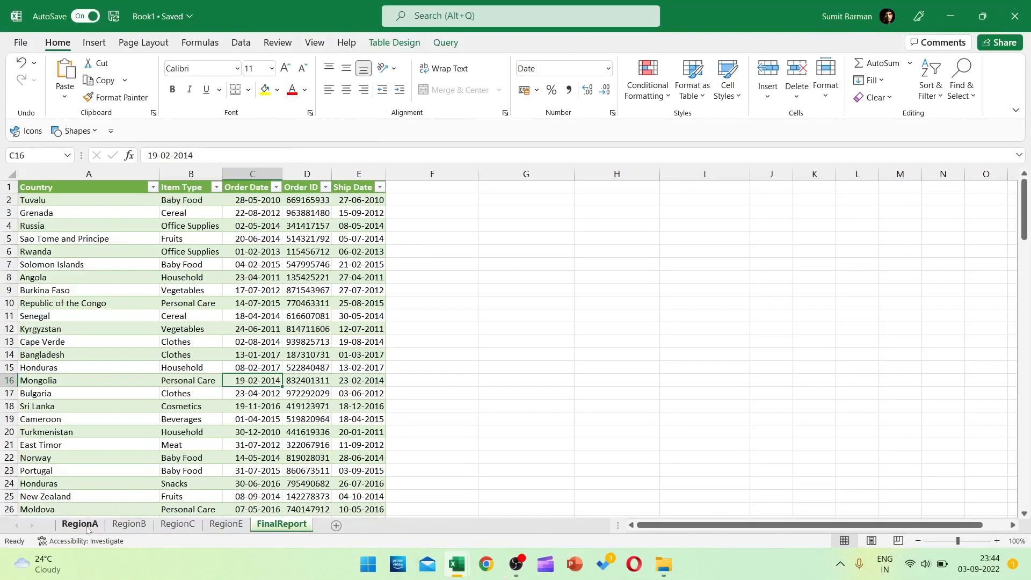
Look through the region sheets and the combined FinalReport table, ending on the RegionE sheet.
left_click(129, 524)
left_click(178, 524)
left_click(225, 525)
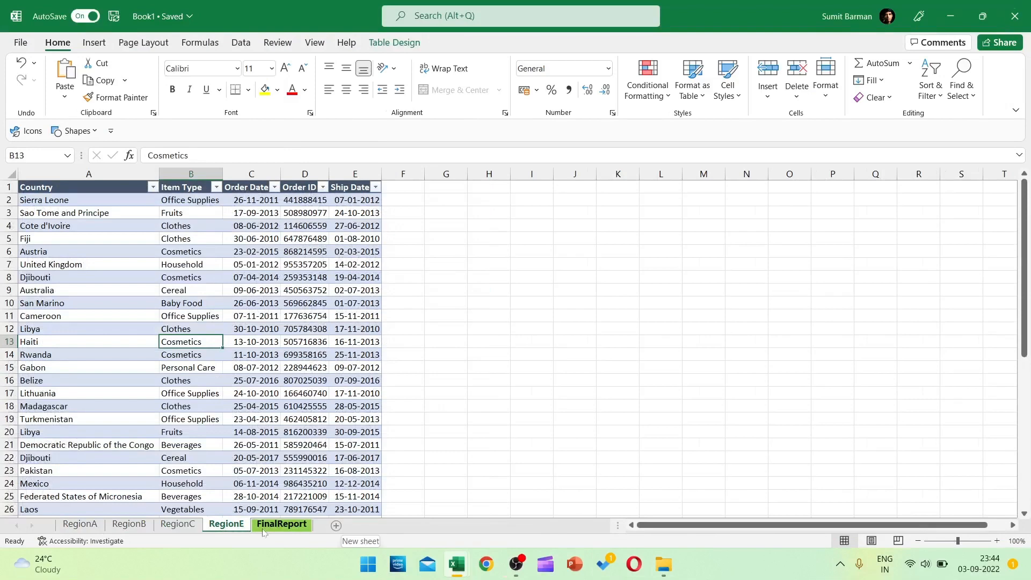
left_click(280, 524)
left_click(175, 266)
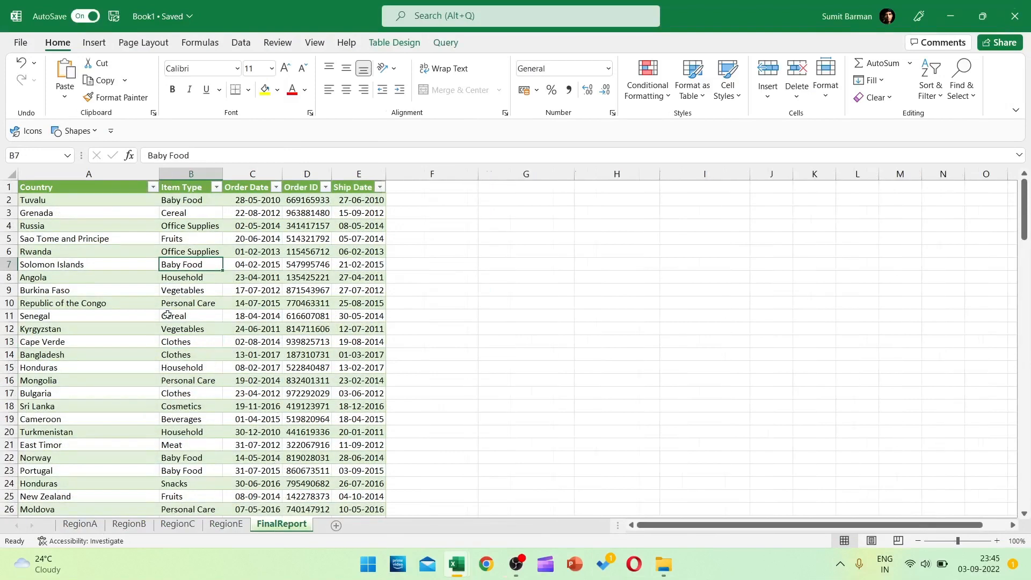
key("Page_Down")
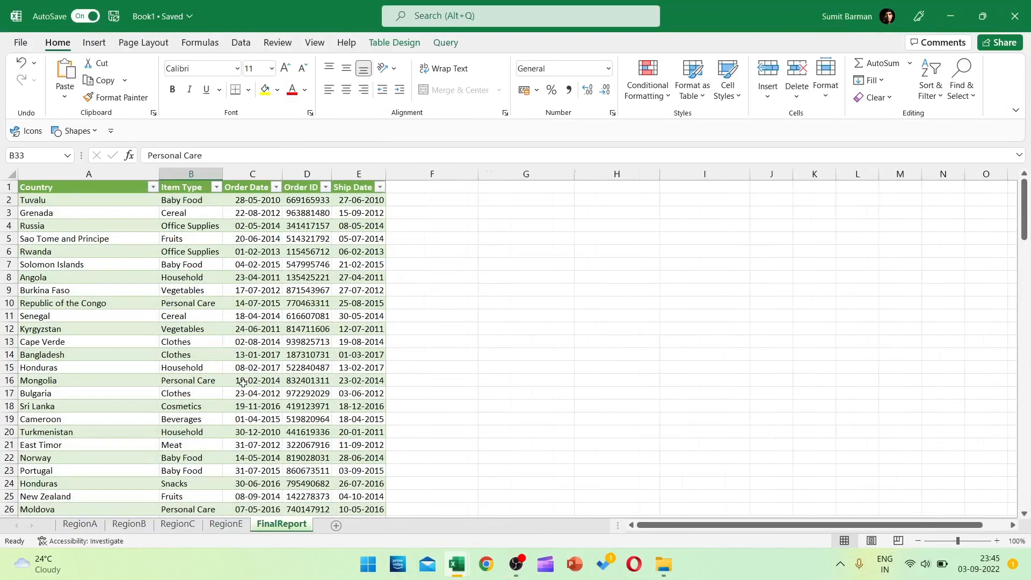
left_click(85, 525)
left_click(130, 525)
left_click(181, 528)
left_click(228, 526)
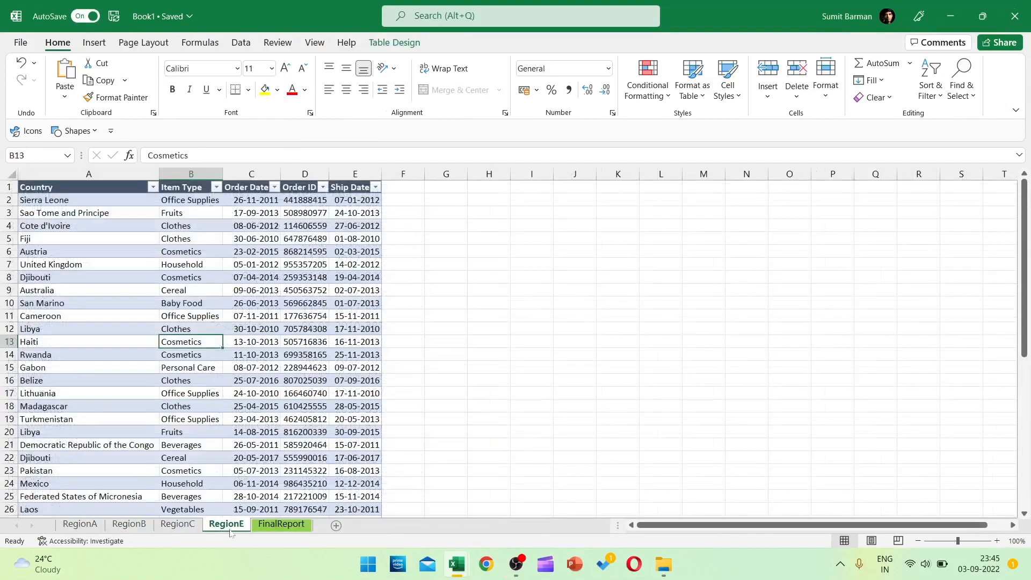
Select the whole RegionA table including its headers, A1 to E18, to review the source range, and clear the selection.
left_click(80, 525)
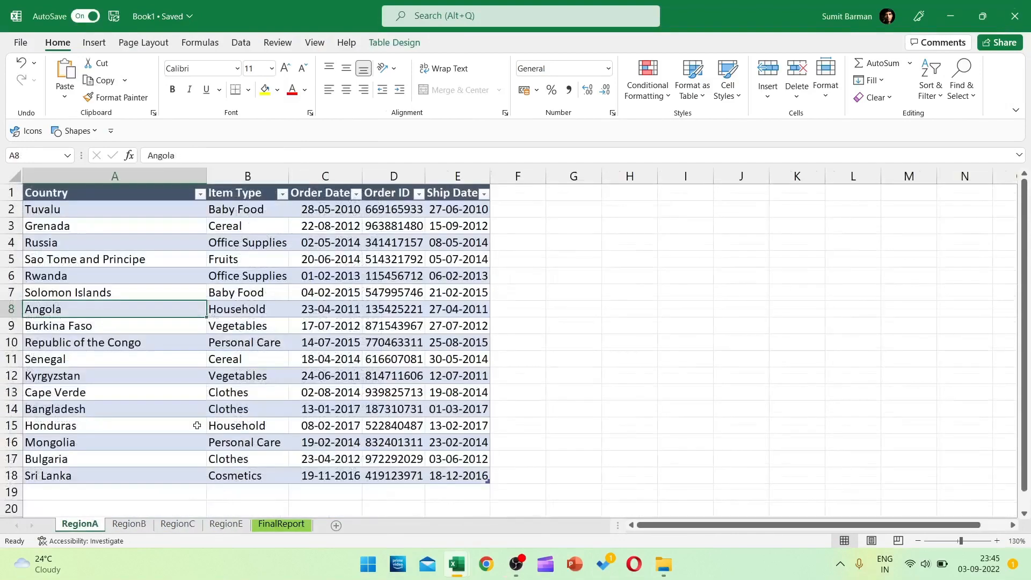
left_click(92, 209)
left_click(108, 194)
left_click(467, 475, "shift")
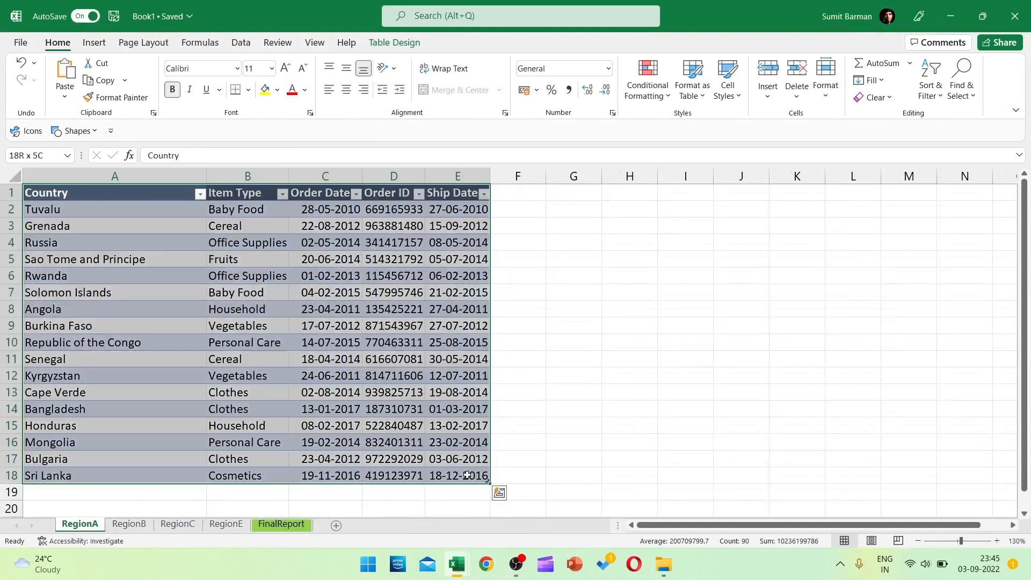
left_click(145, 316)
left_click(250, 261)
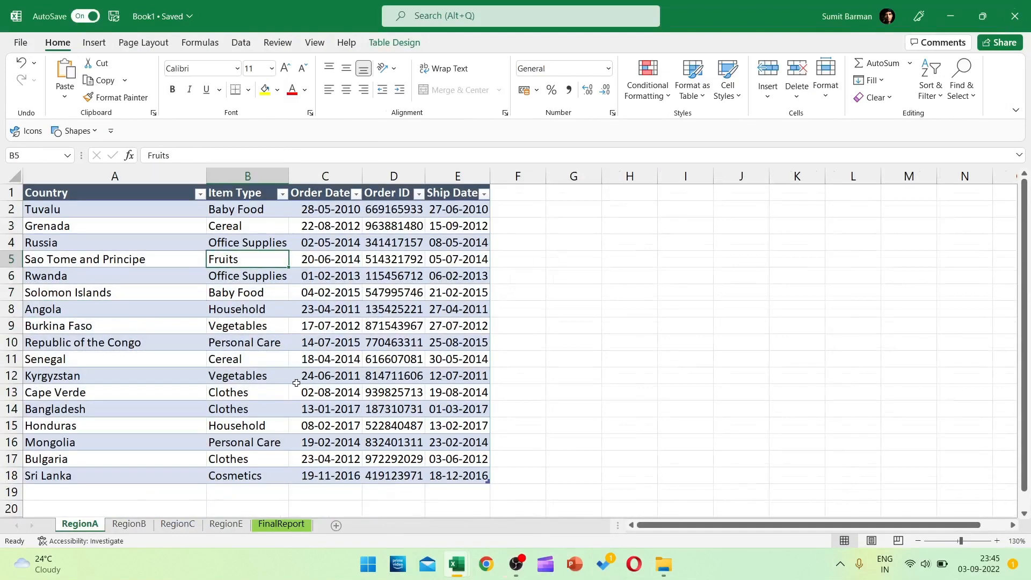